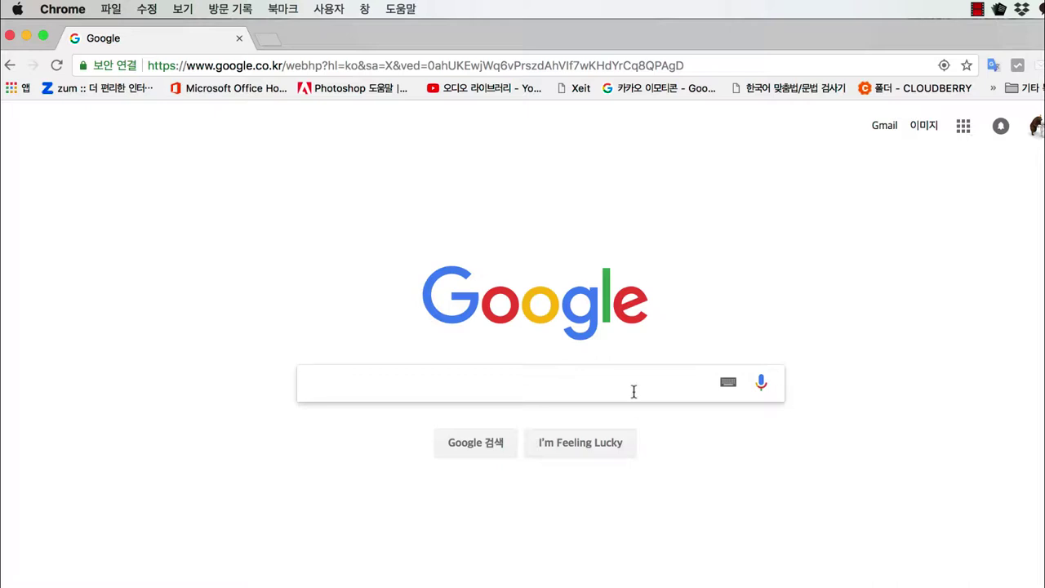
# Search Google for 해바라기 and switch to the image results.
pyautogui.write('해바라기')
pyautogui.press('Return')
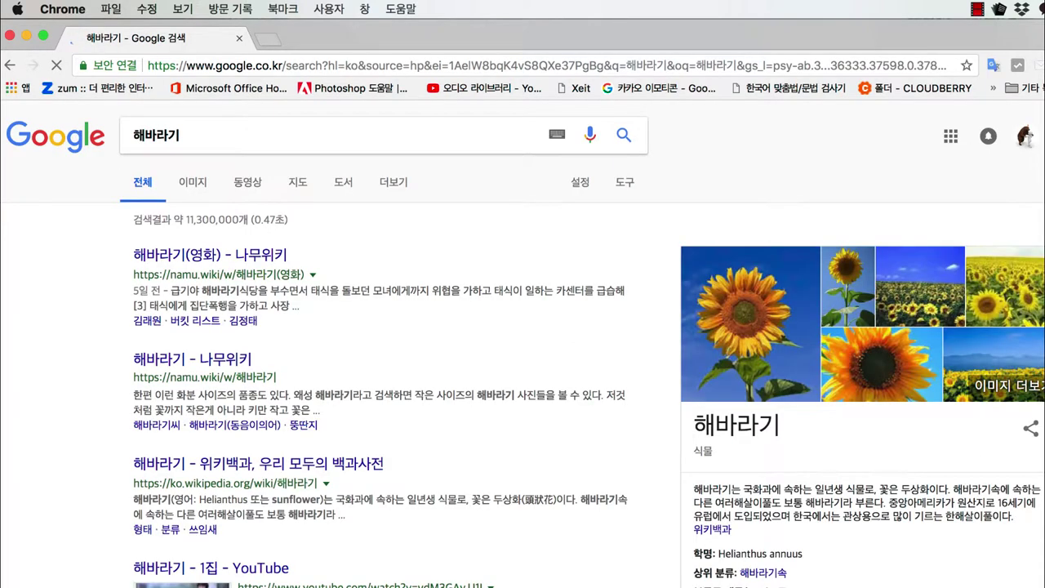
pyautogui.click(195, 183)
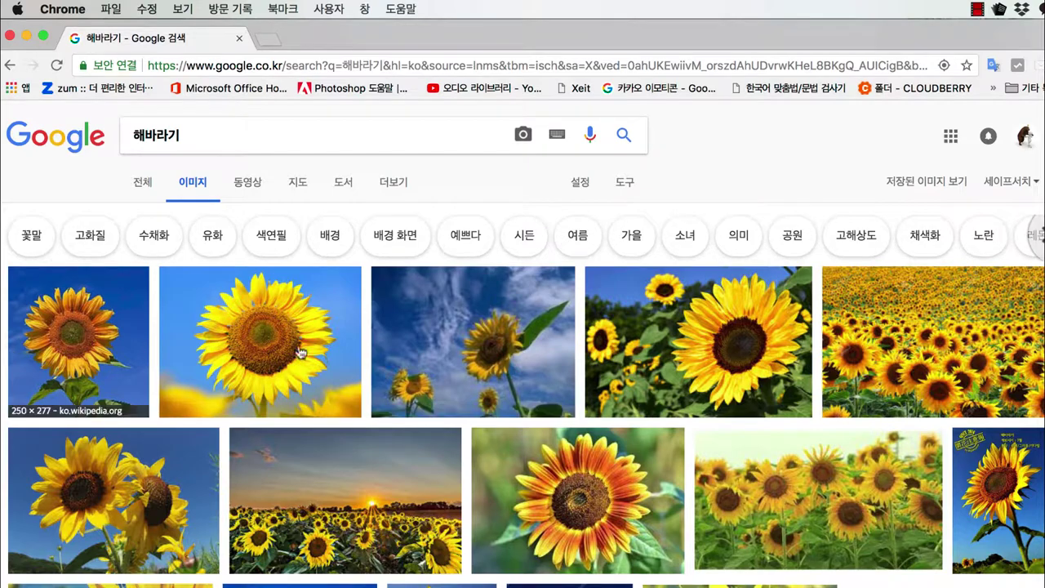
# Browse the sunflower images and open the 1280×720 sunflower-field road photo preview.
pyautogui.click(531, 360)
pyautogui.scroll(-2, 397, 444)
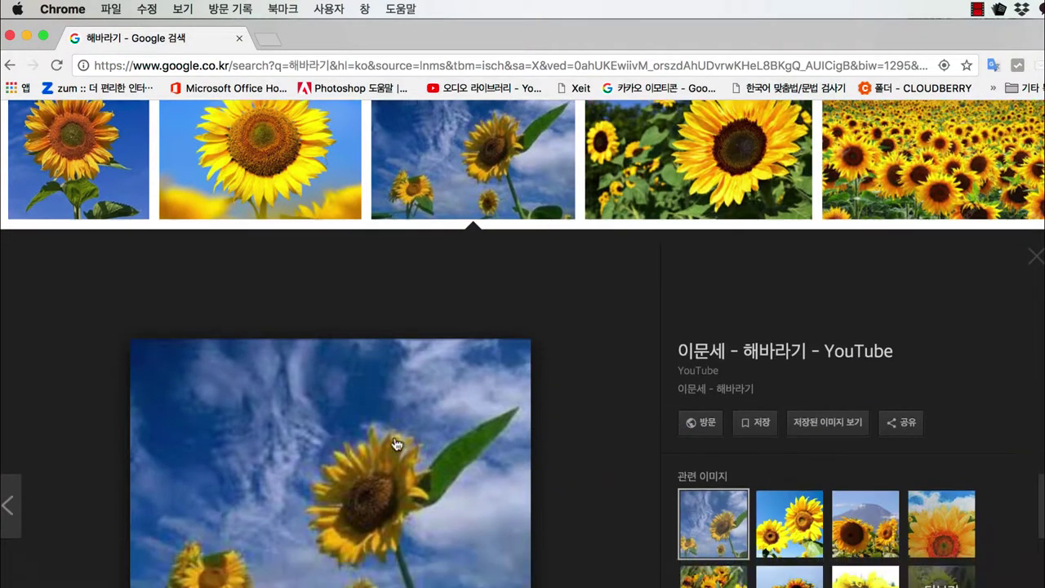
pyautogui.scroll(-4, 397, 444)
pyautogui.scroll(-3, 397, 444)
pyautogui.scroll(-3, 402, 449)
pyautogui.scroll(-3, 409, 458)
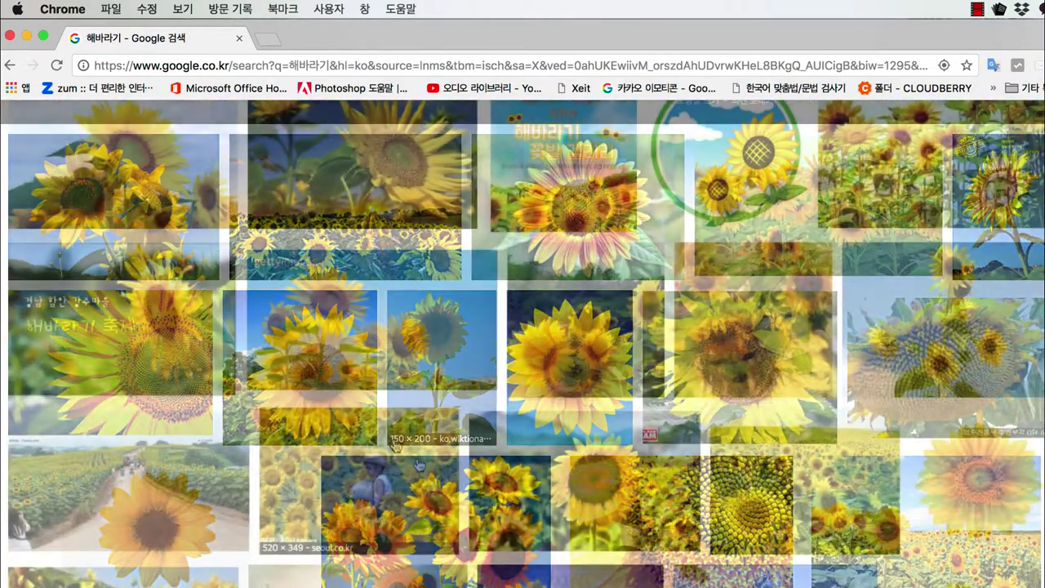
pyautogui.scroll(-3, 417, 465)
pyautogui.click(448, 297)
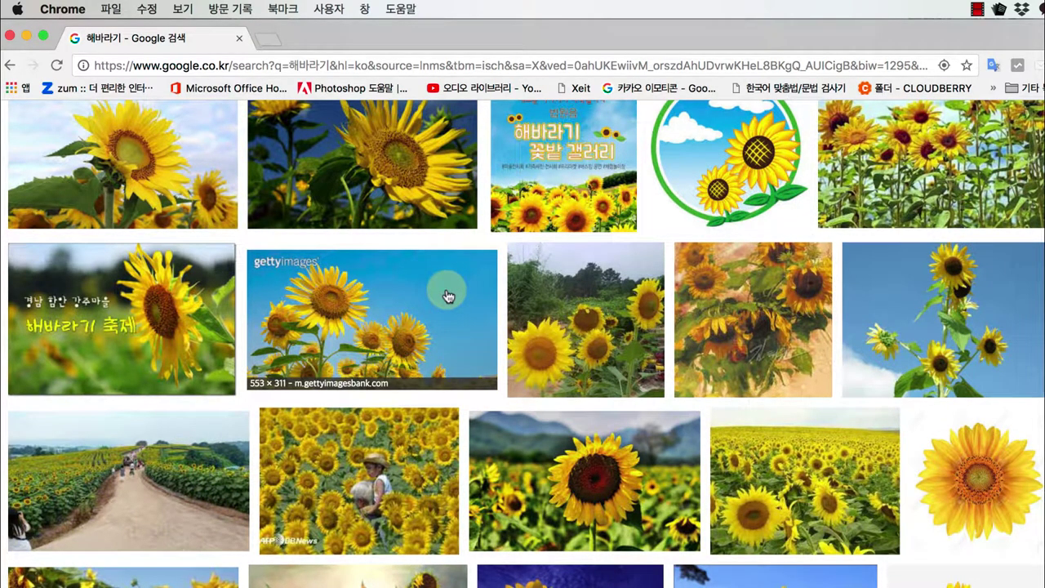
pyautogui.click(182, 425)
pyautogui.scroll(-3, 182, 426)
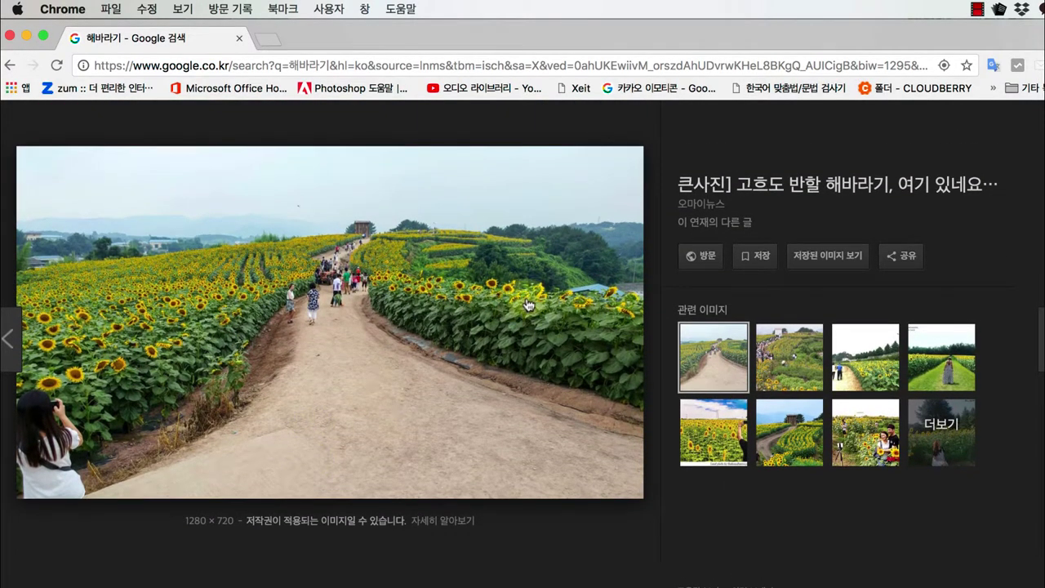
# Copy the road photo with 이미지 복사 (Copy Image), then switch to Photoshop.
pyautogui.rightClick(508, 306)
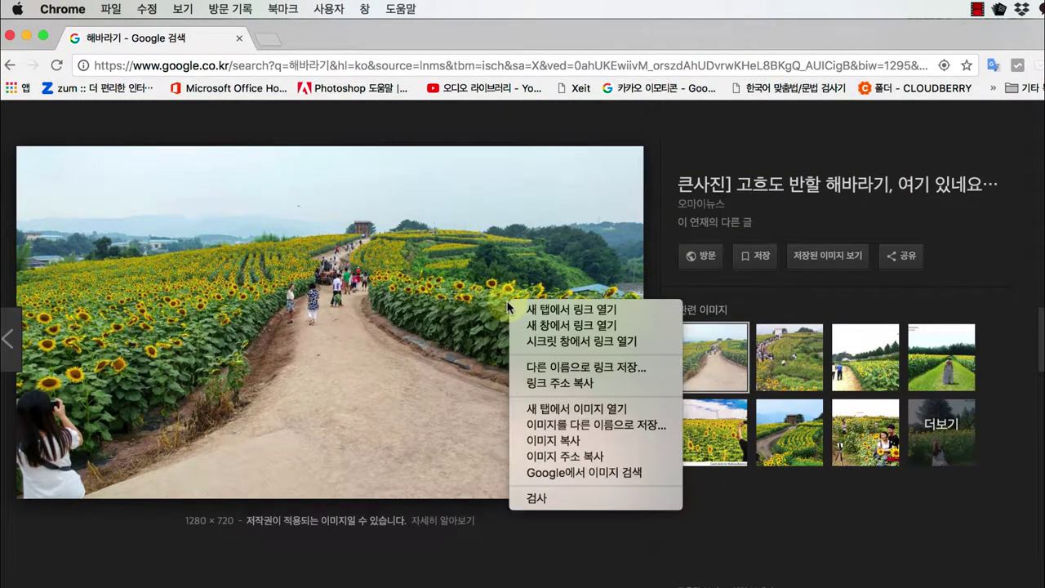
pyautogui.click(591, 441)
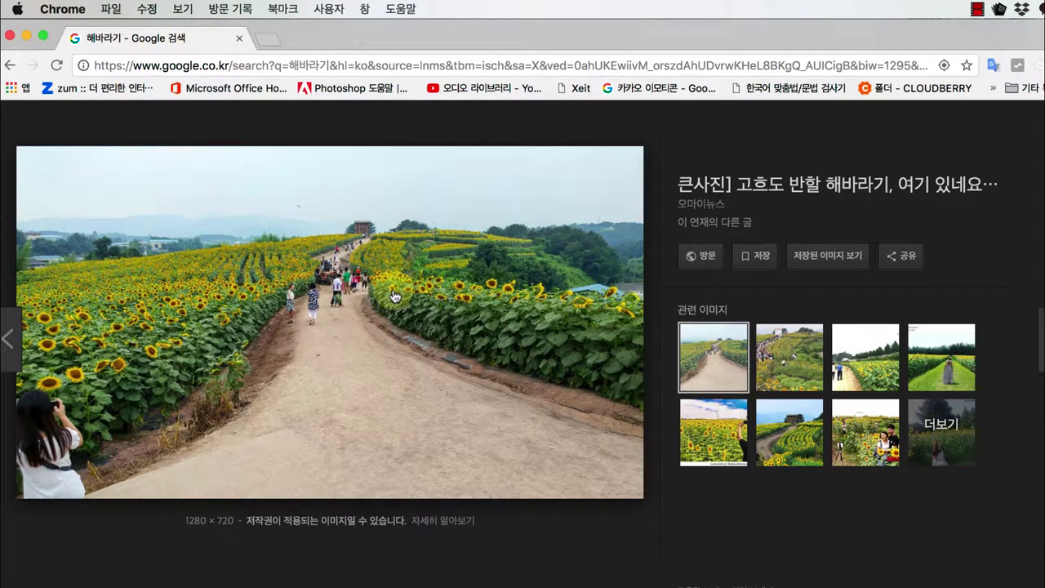
pyautogui.click(382, 199)
pyautogui.rightClick(382, 199)
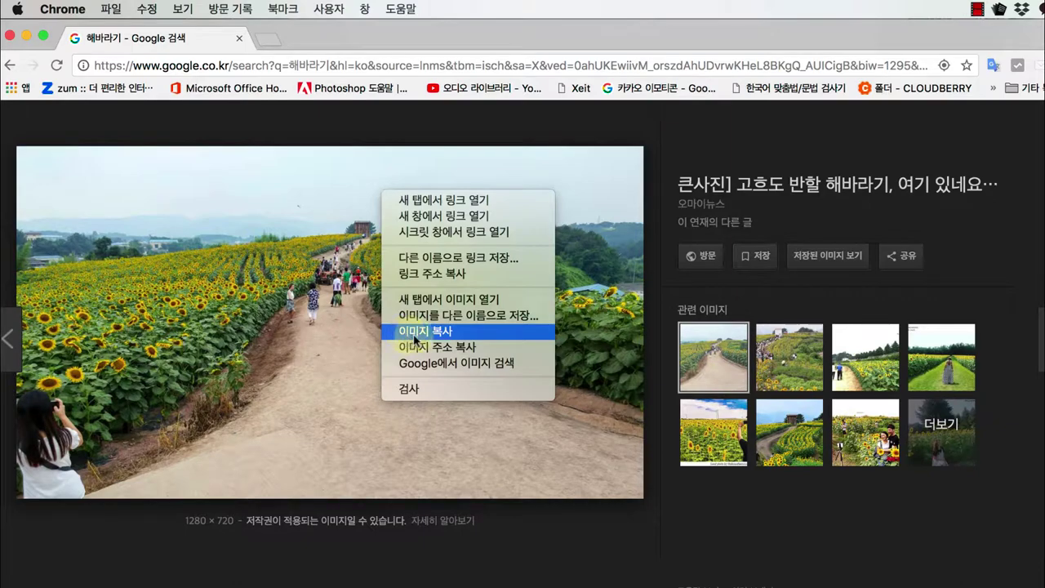
pyautogui.click(415, 333)
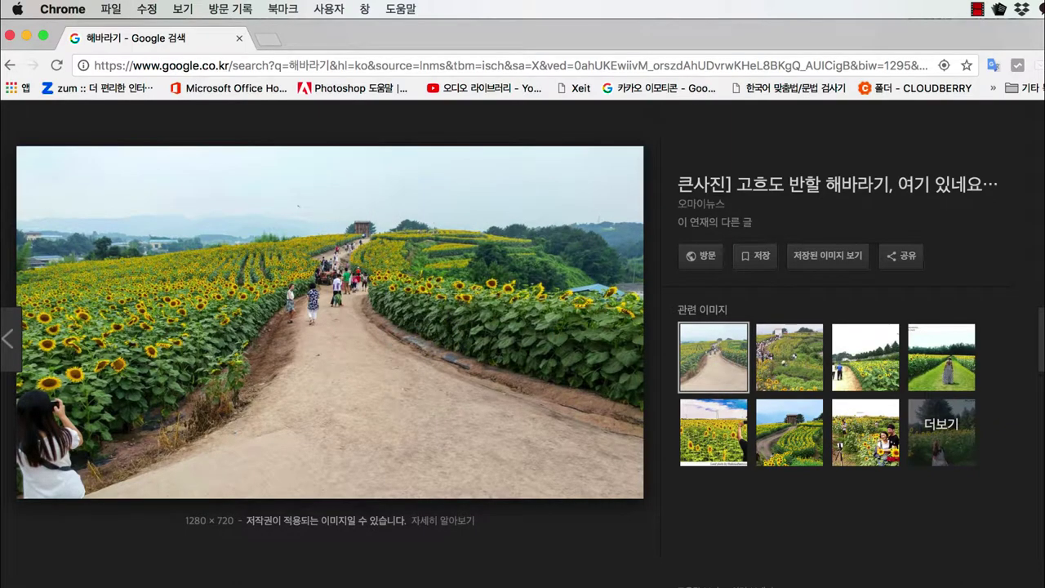
pyautogui.press('super+Tab')
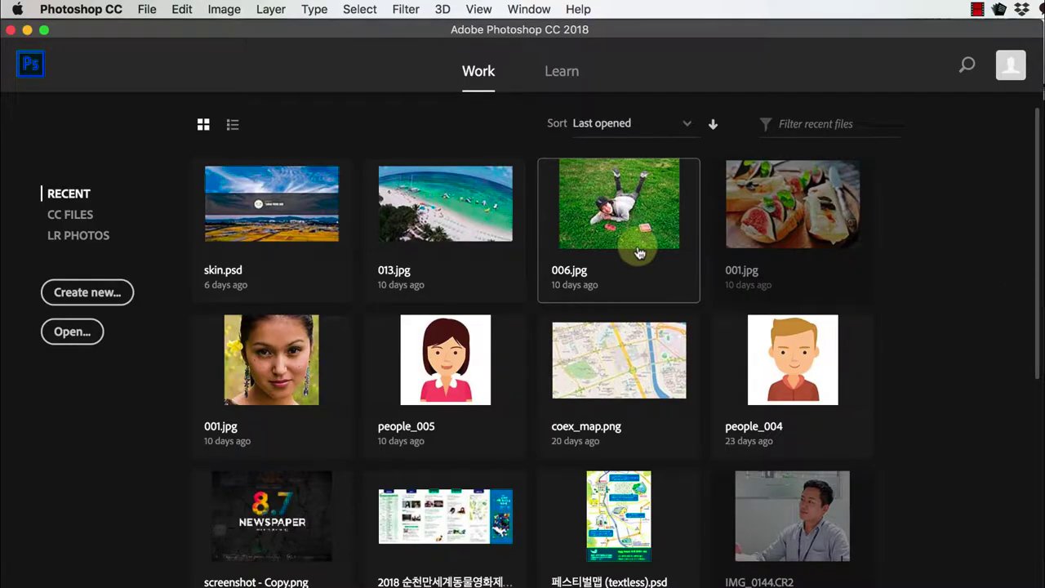
# Create a 1280×720 Clipboard-preset document and paste the photo in as Layer 1.
pyautogui.press('super+n')
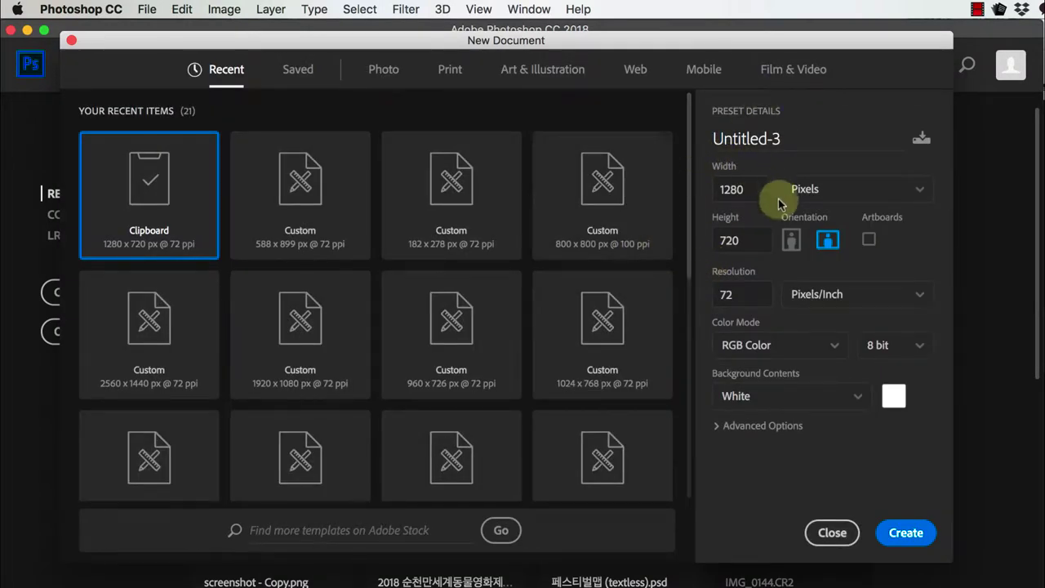
pyautogui.press('Return')
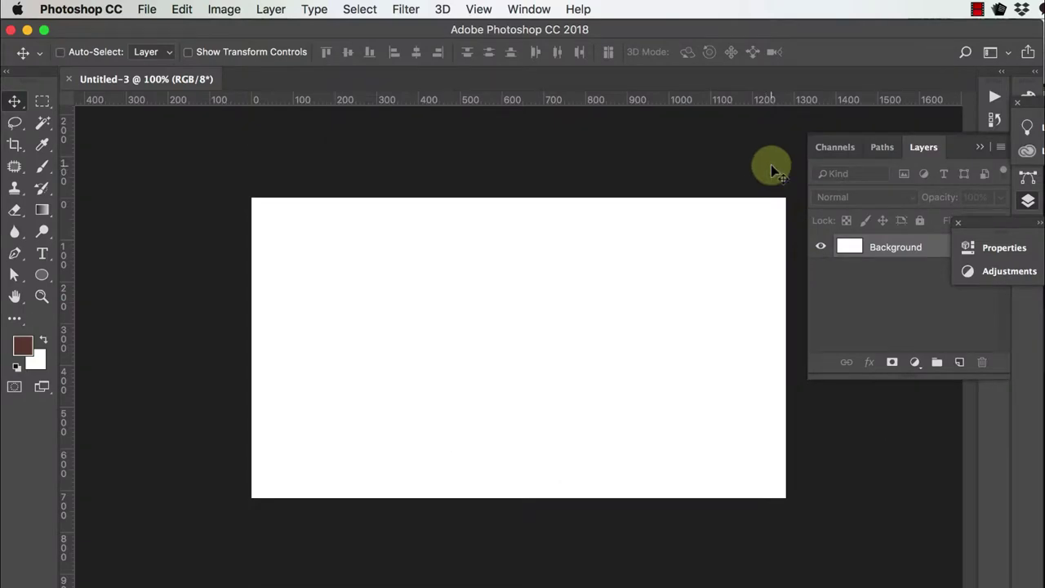
pyautogui.hotkey('ctrl', 'v')
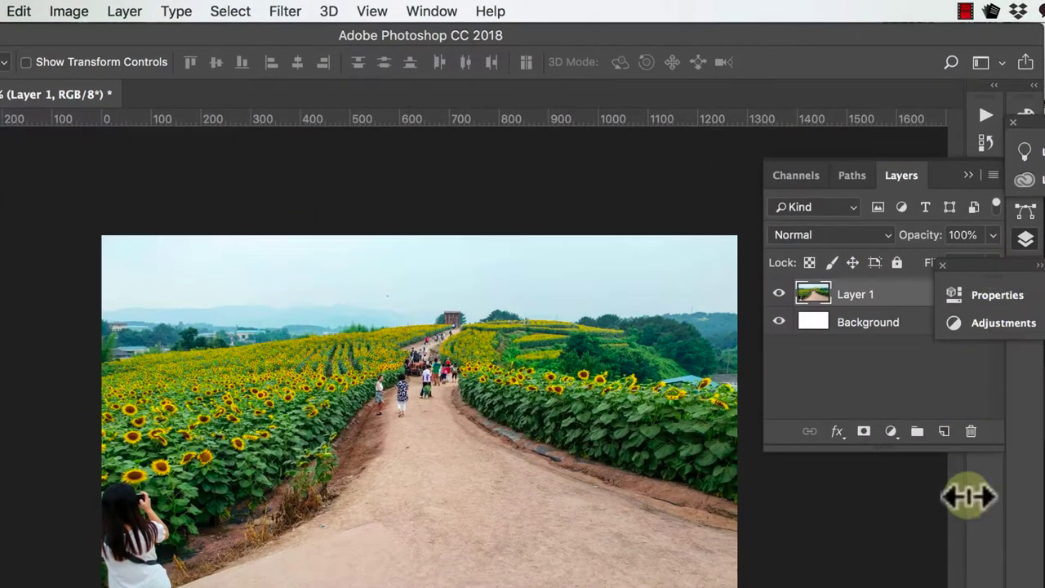
# Dismiss the layer properties panel and select Layer 1 in the Layers panel.
pyautogui.click(980, 295)
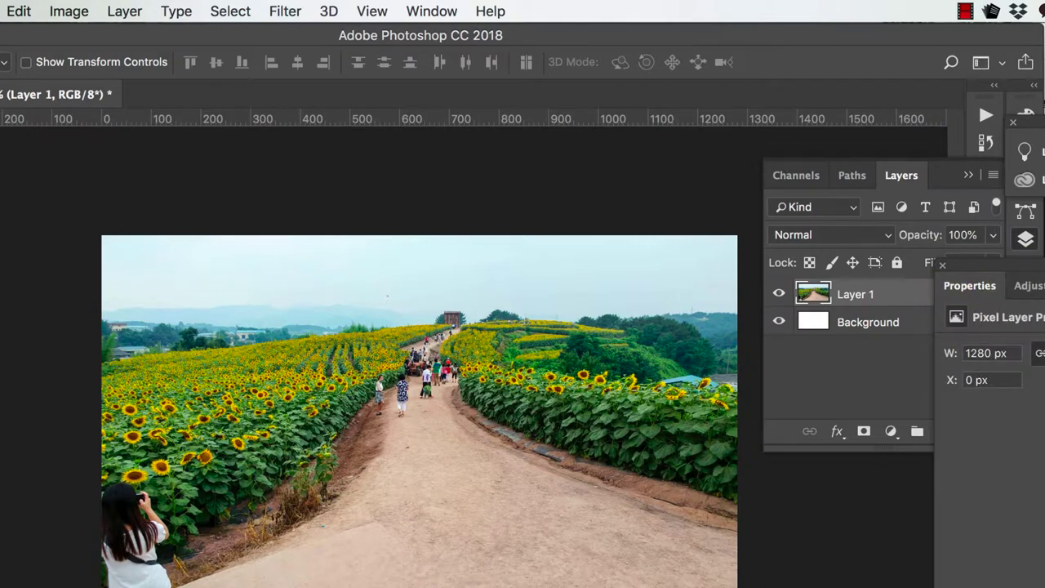
pyautogui.click(1027, 275)
pyautogui.click(939, 278)
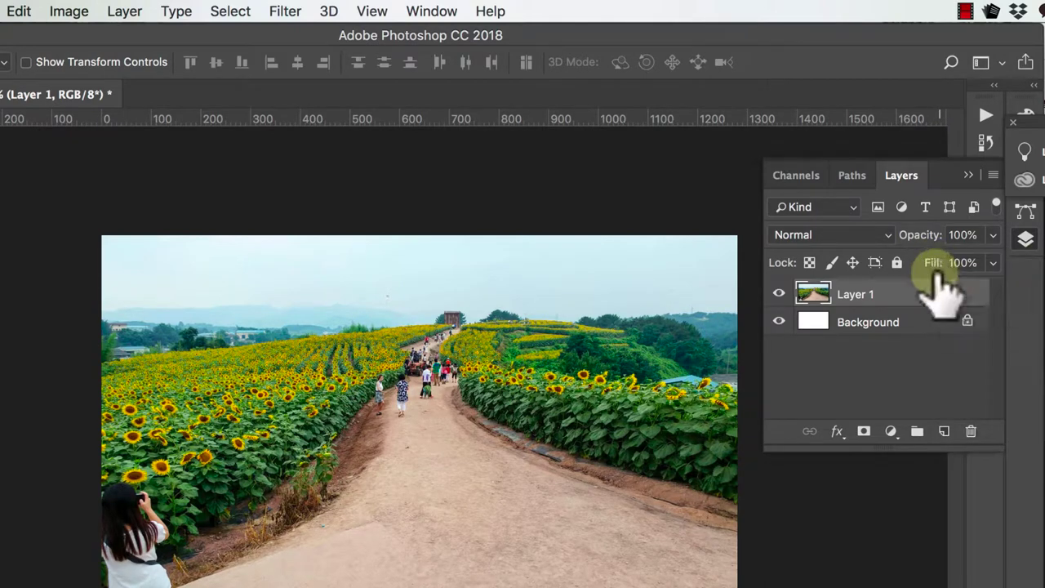
pyautogui.click(858, 294)
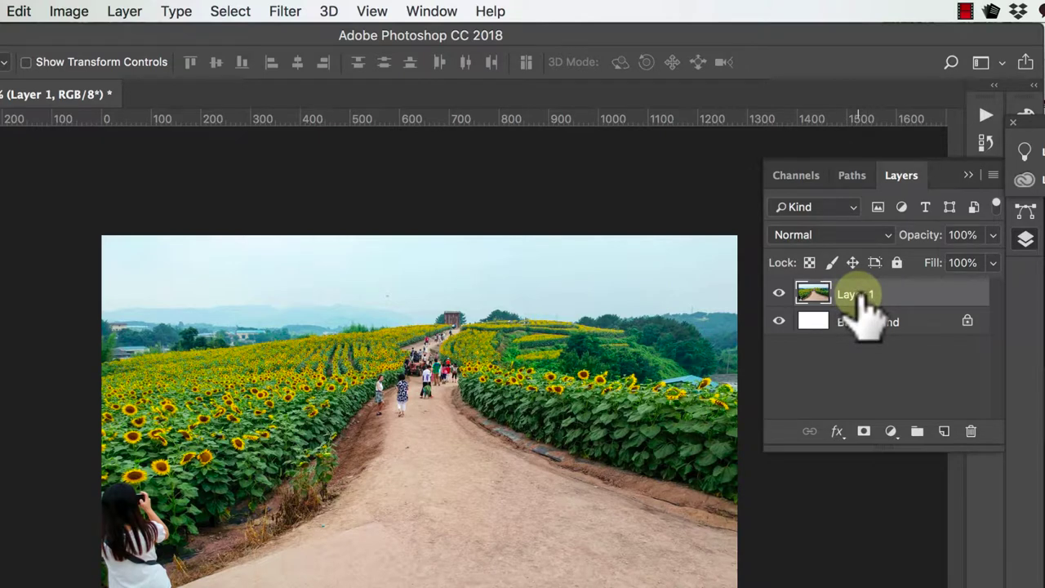
pyautogui.moveTo(860, 296); pyautogui.dragTo(31, 118)
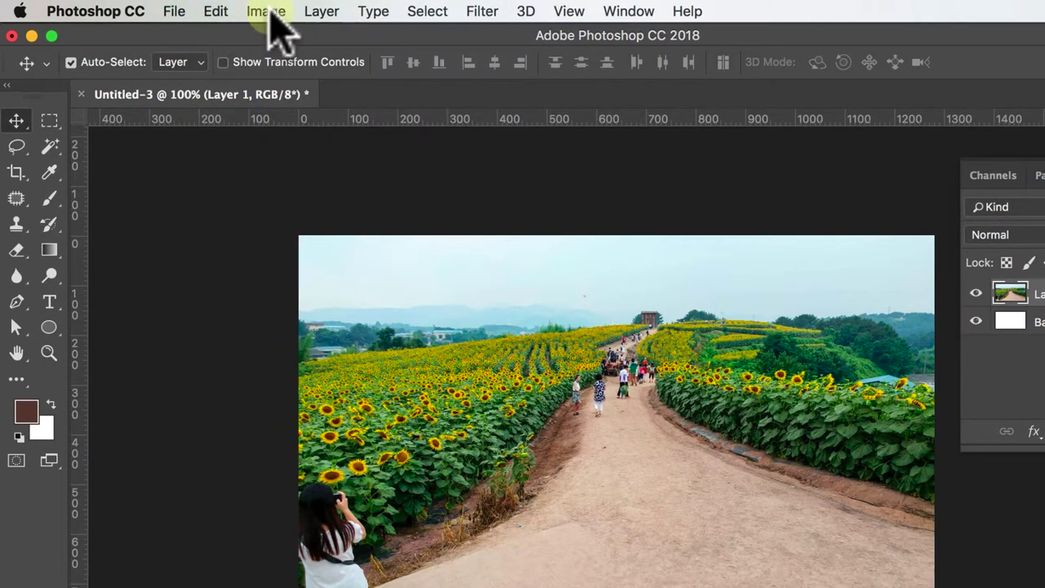
# Duplicate the image as Untitled-3 copy and arrange both documents 2-up Horizontal.
pyautogui.click(245, 11)
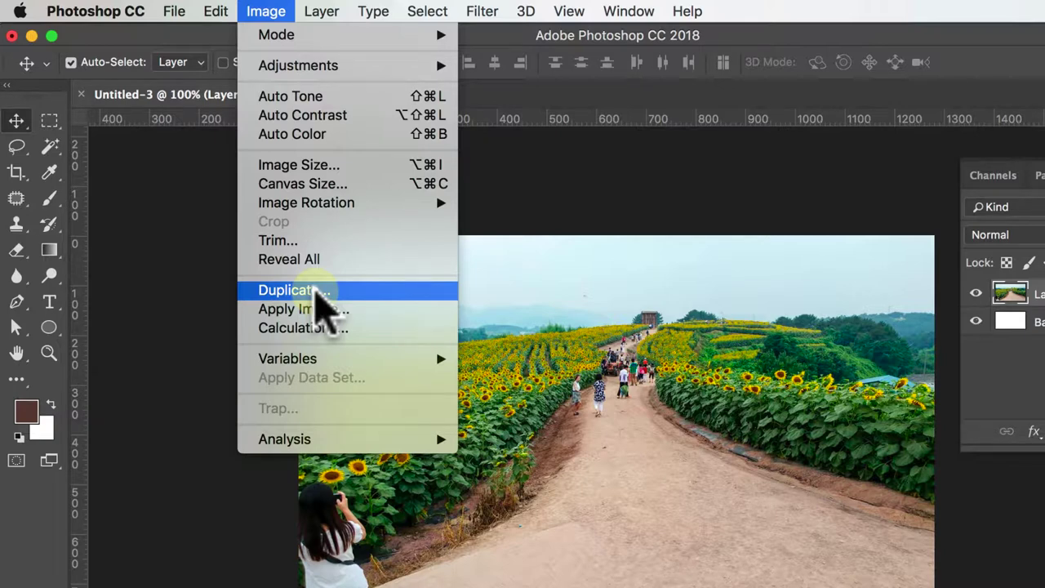
pyautogui.click(317, 293)
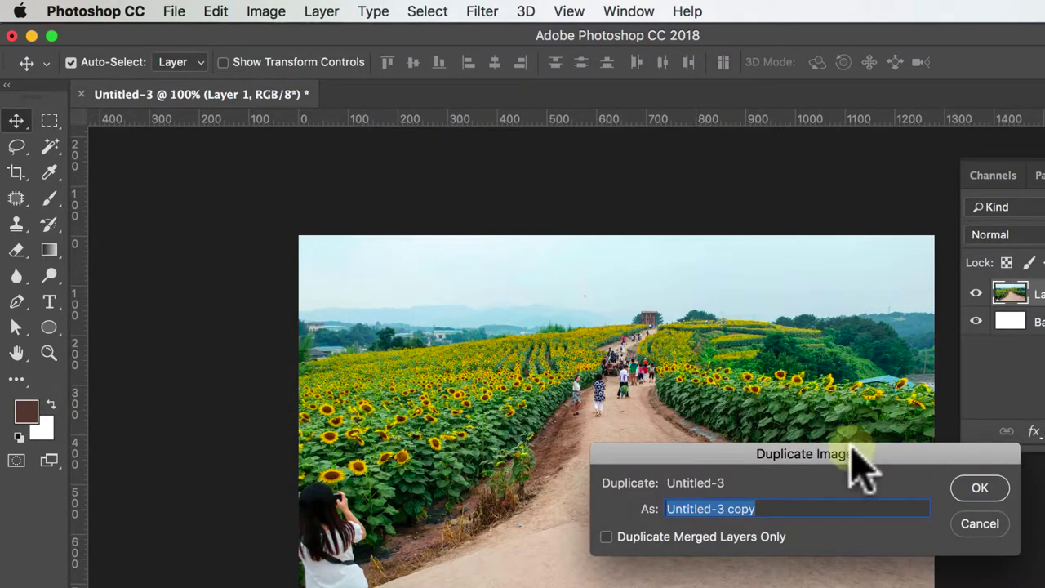
pyautogui.moveTo(852, 449); pyautogui.dragTo(743, 197)
pyautogui.click(870, 236)
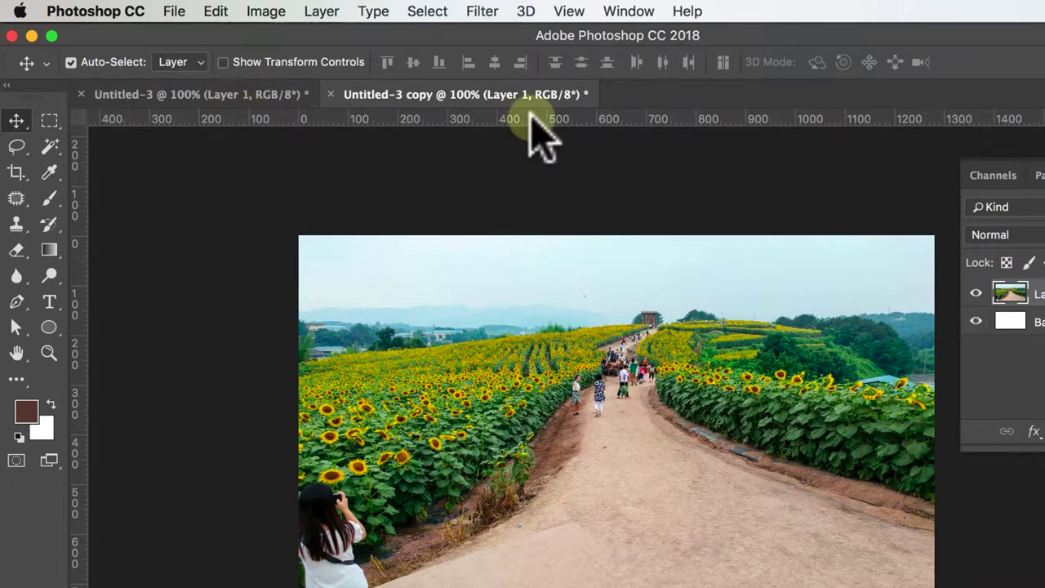
pyautogui.click(627, 10)
pyautogui.moveTo(641, 34)
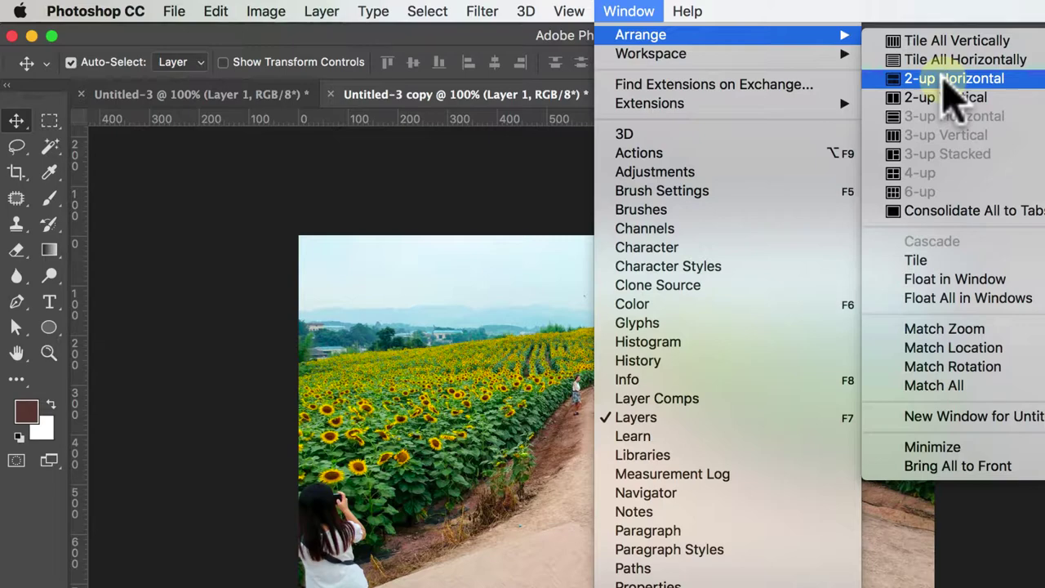
pyautogui.click(947, 82)
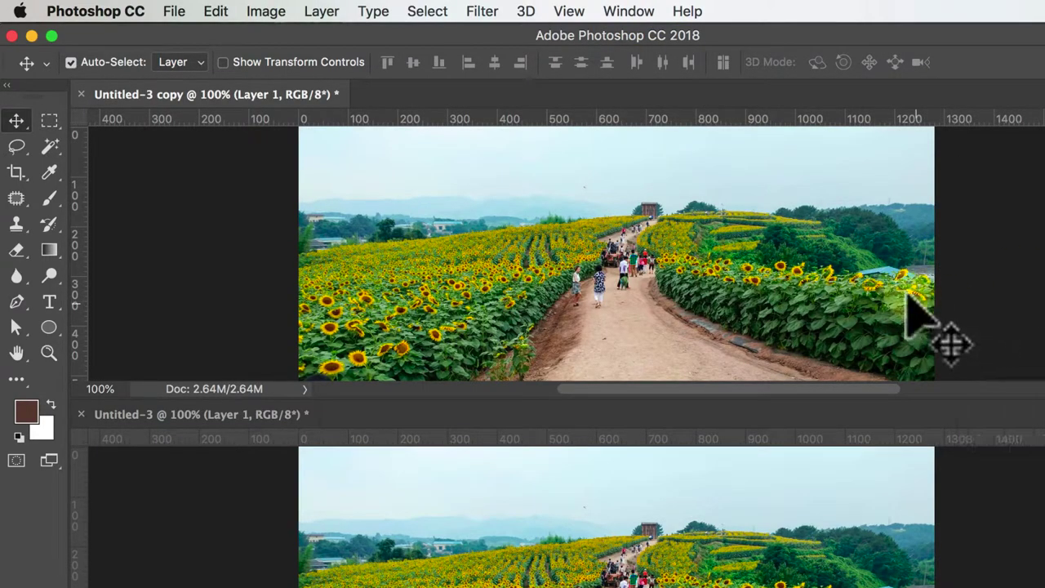
# Zoom both stacked documents out to about 66.67%.
pyautogui.click(625, 493)
pyautogui.click(680, 323)
pyautogui.hotkey('ctrl', '-')
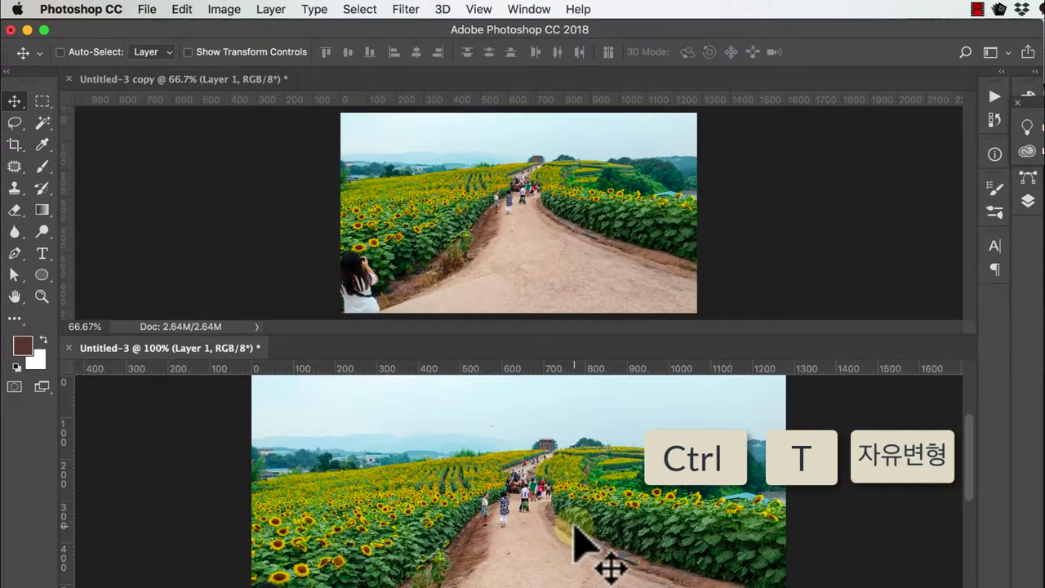
pyautogui.hotkey('ctrl', '-')
# Hide the rulers in both documents, deselect Layer 1, and show the marquee shape choices.
pyautogui.click(531, 323)
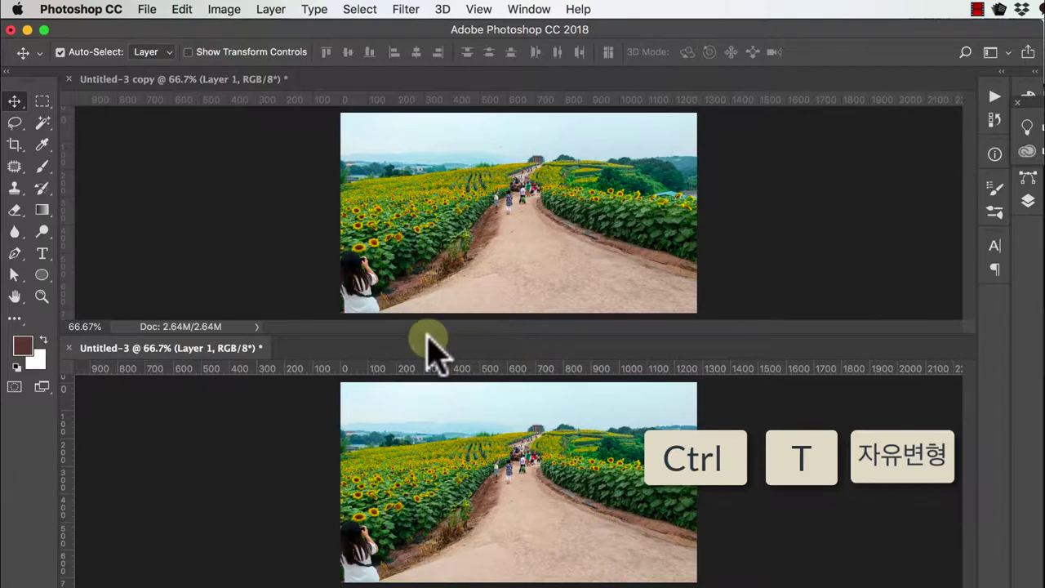
pyautogui.press('ctrl')
pyautogui.hotkey('ctrl', 'r')
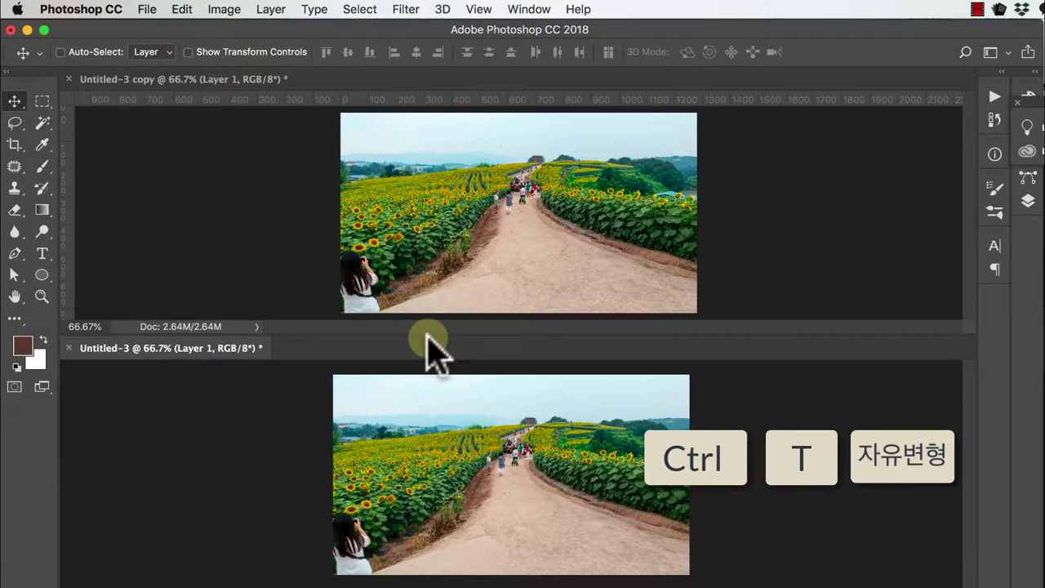
pyautogui.click(242, 137)
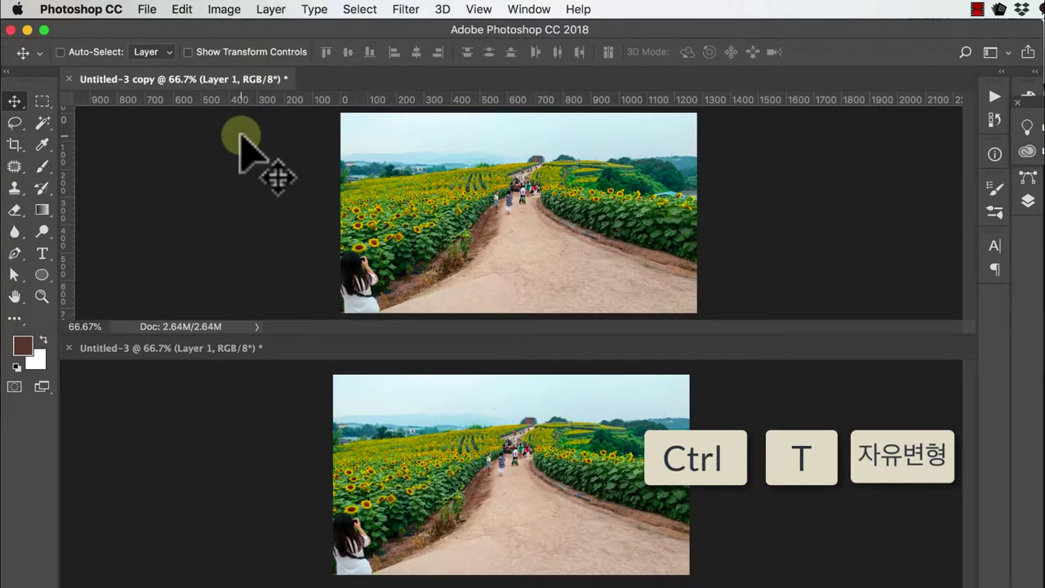
pyautogui.hotkey('ctrl', 'r')
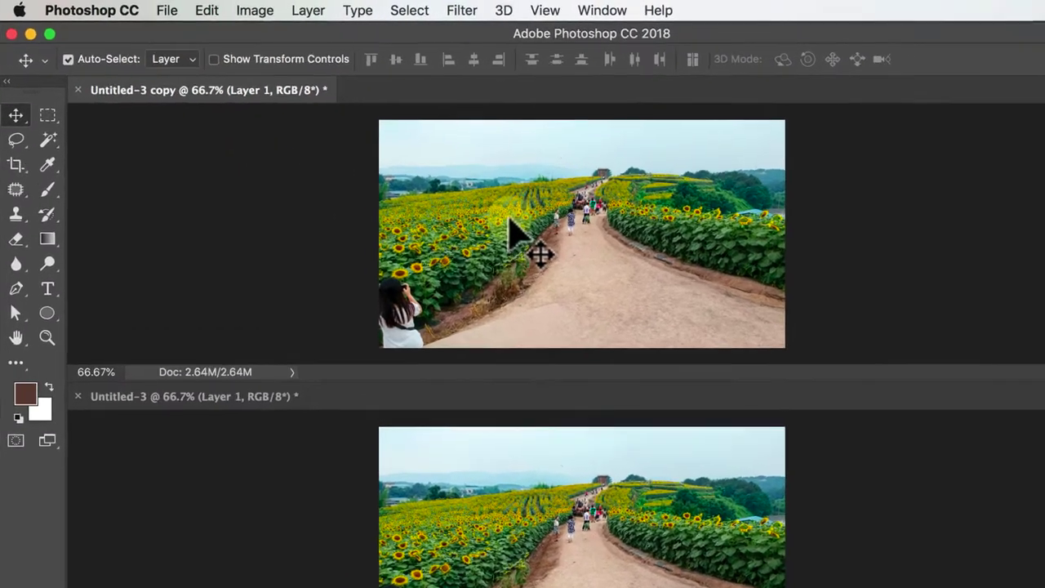
pyautogui.click(226, 189)
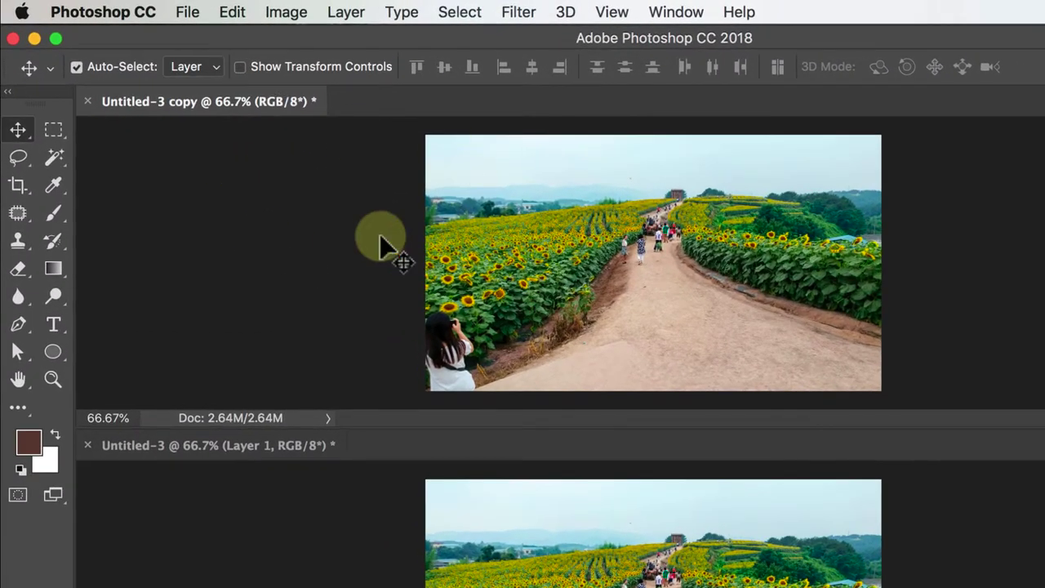
pyautogui.click(57, 137)
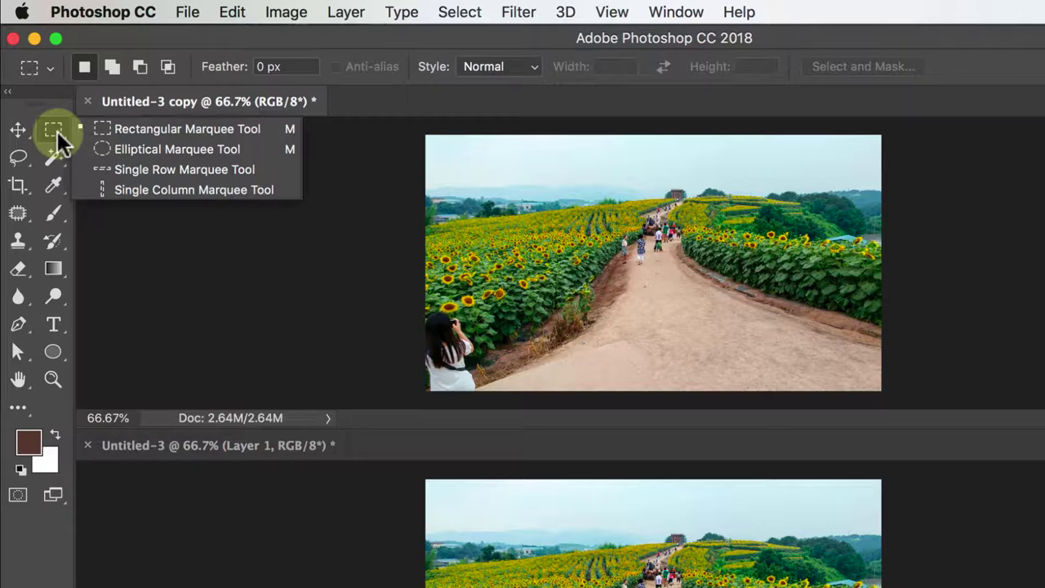
# Copy a 0 px-feather elliptical selection of the road's far end onto Layer 2.
pyautogui.click(139, 150)
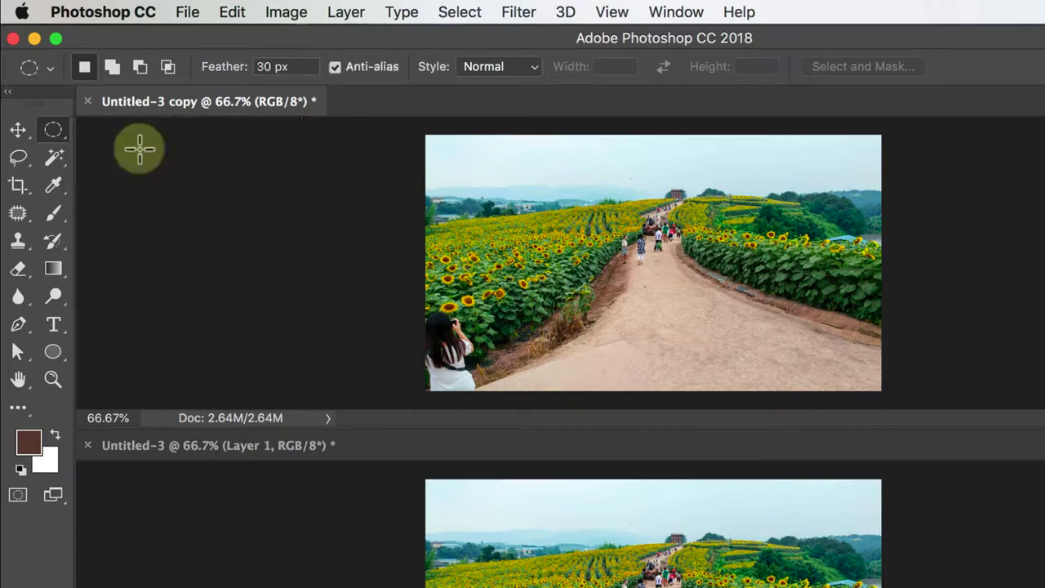
pyautogui.click(227, 76)
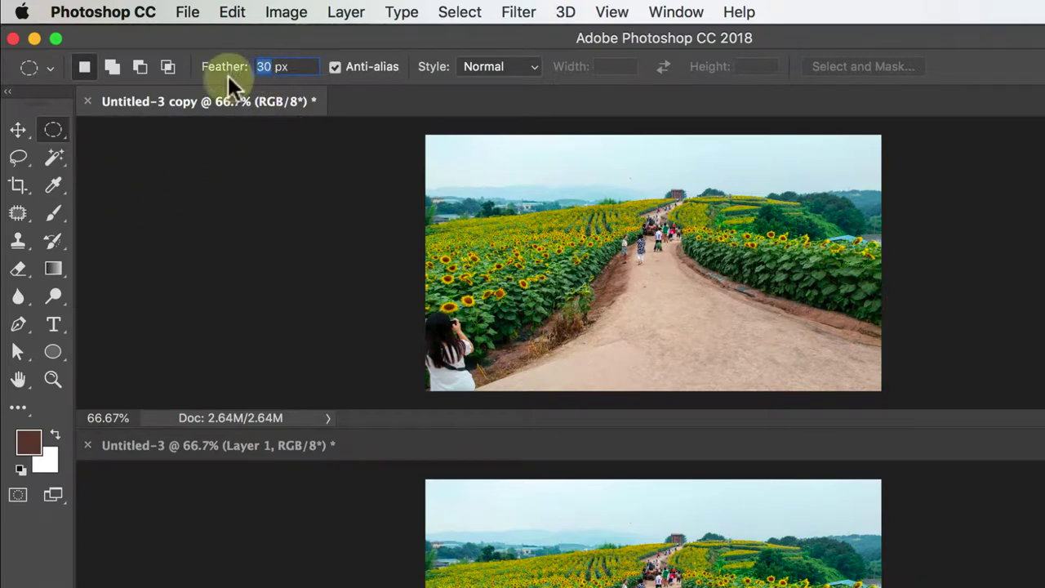
pyautogui.write('0')
pyautogui.press('Return')
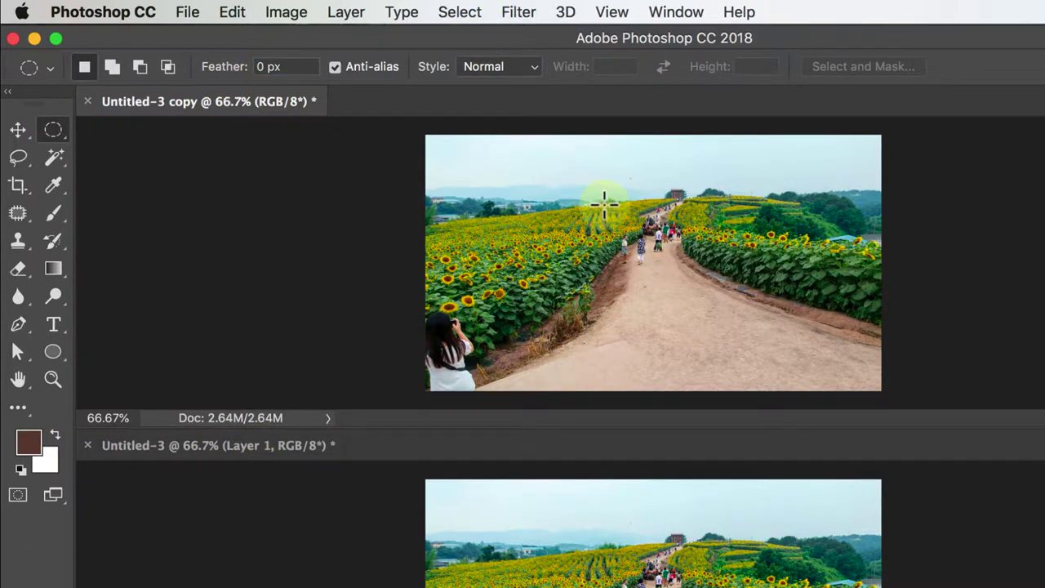
pyautogui.moveTo(576, 176)
pyautogui.mouseDown()
pyautogui.moveTo(636, 211)
pyautogui.moveTo(735, 309)
pyautogui.moveTo(575, 166)
pyautogui.mouseUp()
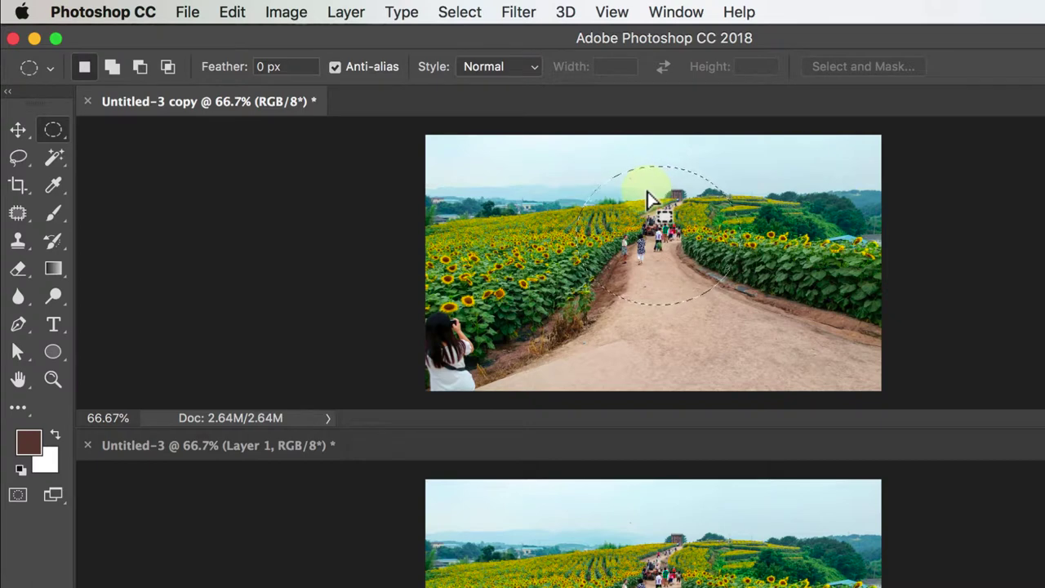
pyautogui.hotkey('ctrl', 'j')
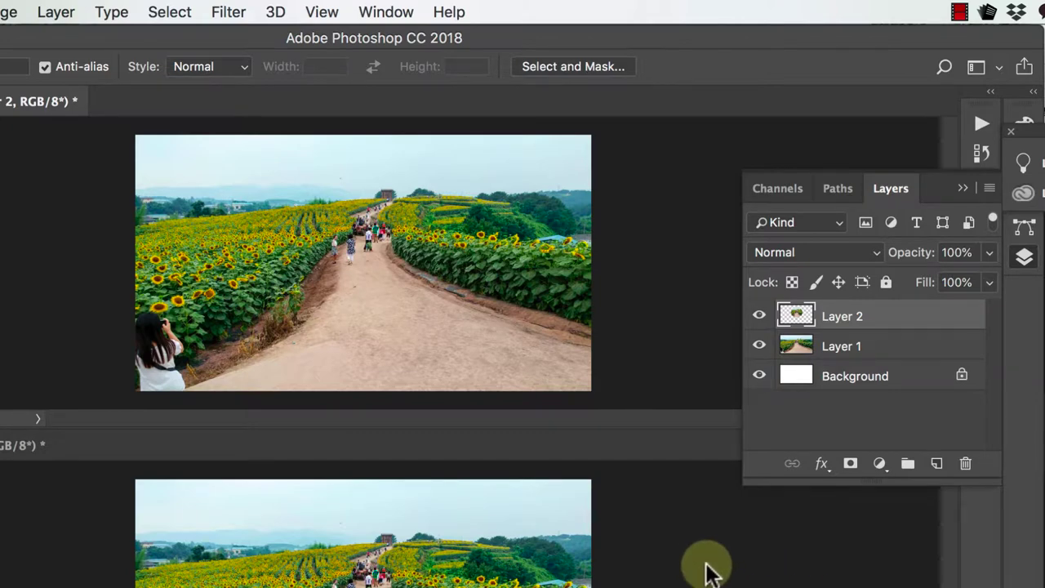
# Merge Layer 2 down, then copy a 30 px-feathered oval of the distant road to a new layer.
pyautogui.hotkey('ctrl', 'e')
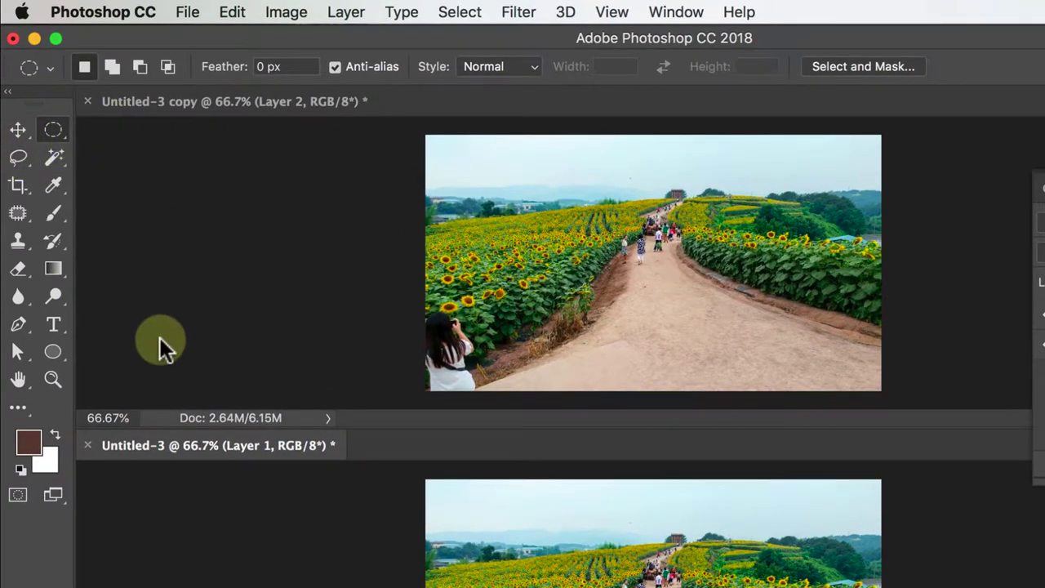
pyautogui.doubleClick(261, 66)
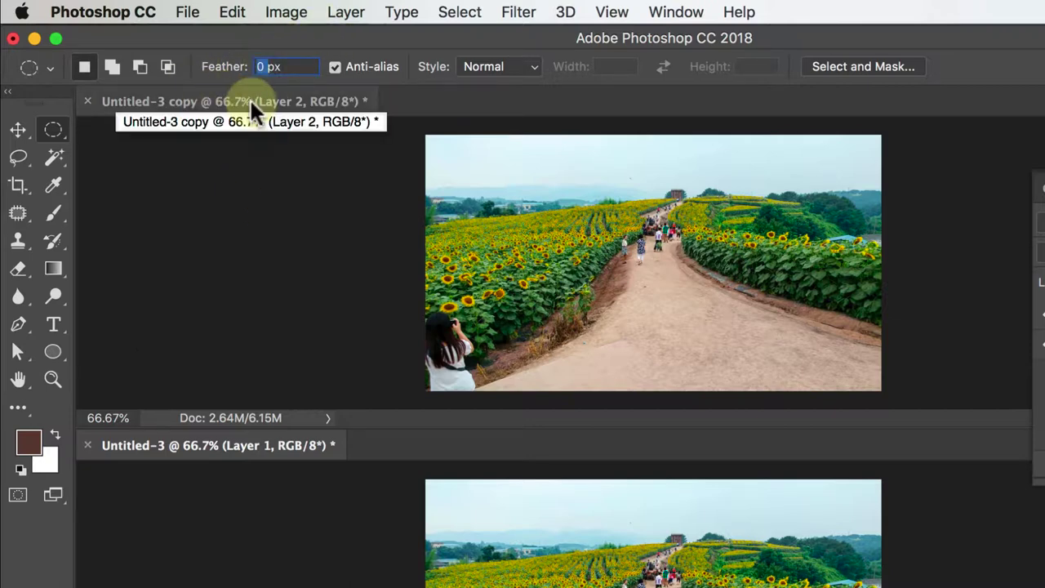
pyautogui.write('30')
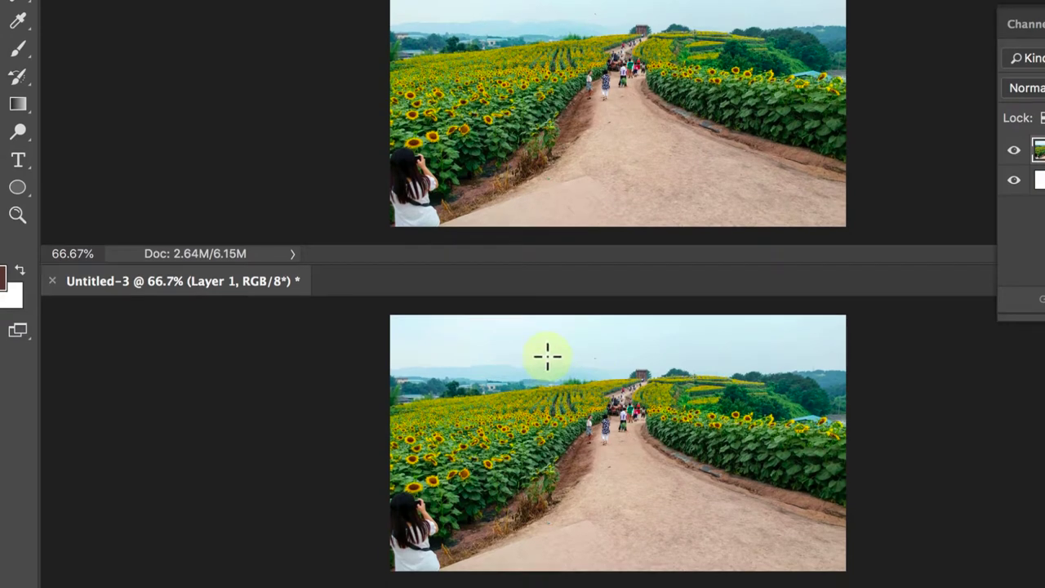
pyautogui.moveTo(543, 346); pyautogui.dragTo(700, 484)
pyautogui.hotkey('ctrl', 'j')
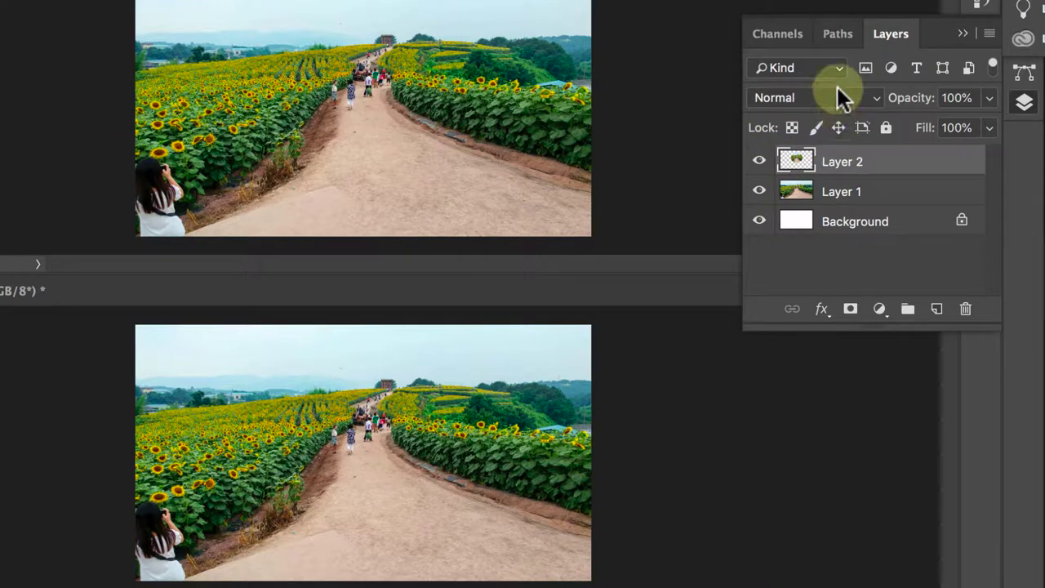
# Apply a Zoom-method Radial Blur at amount 100 to Layer 1.
pyautogui.click(842, 196)
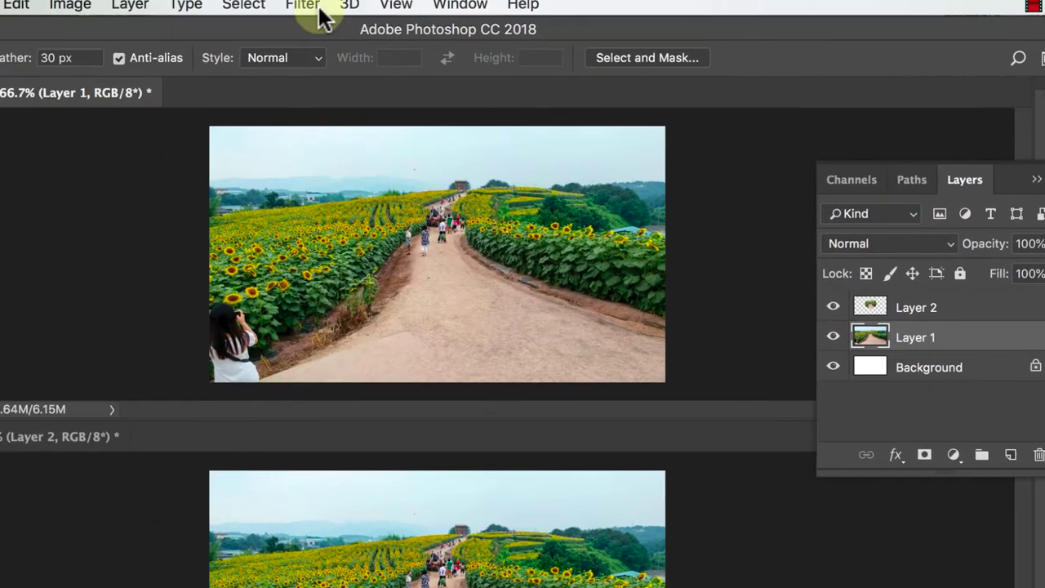
pyautogui.click(314, 12)
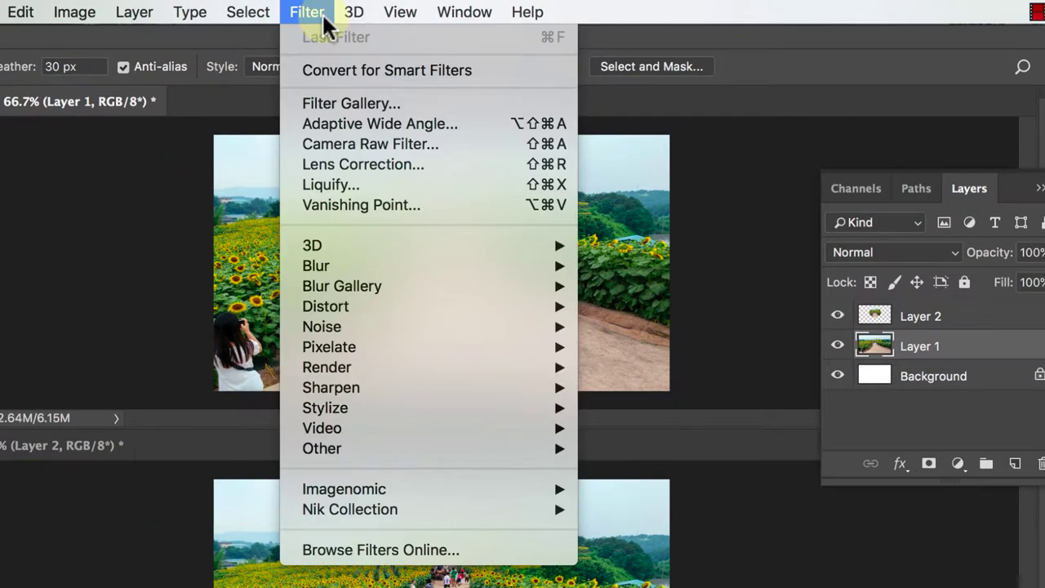
pyautogui.moveTo(316, 266)
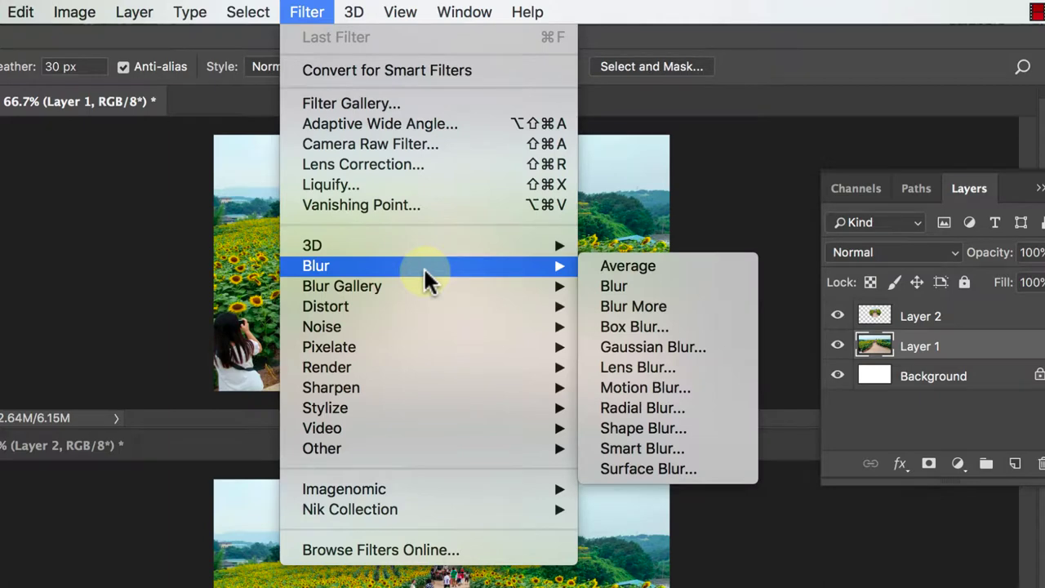
pyautogui.click(670, 406)
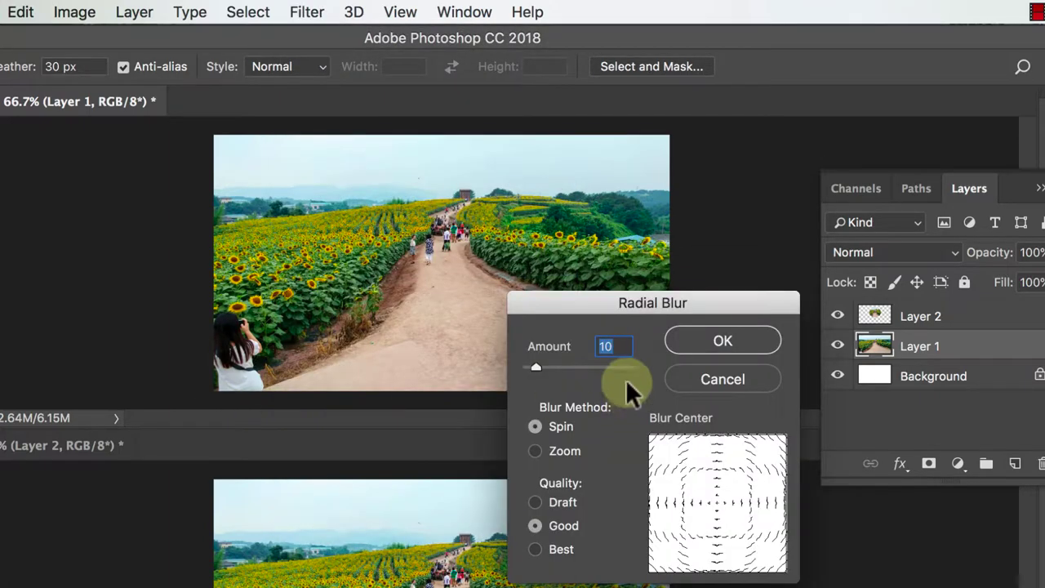
pyautogui.moveTo(649, 303); pyautogui.dragTo(637, 154)
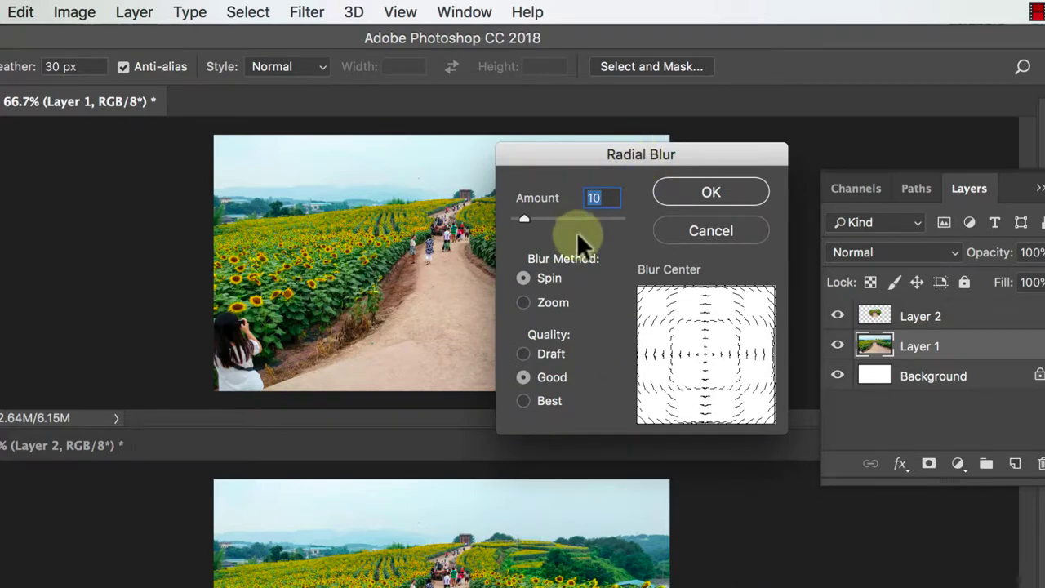
pyautogui.click(523, 302)
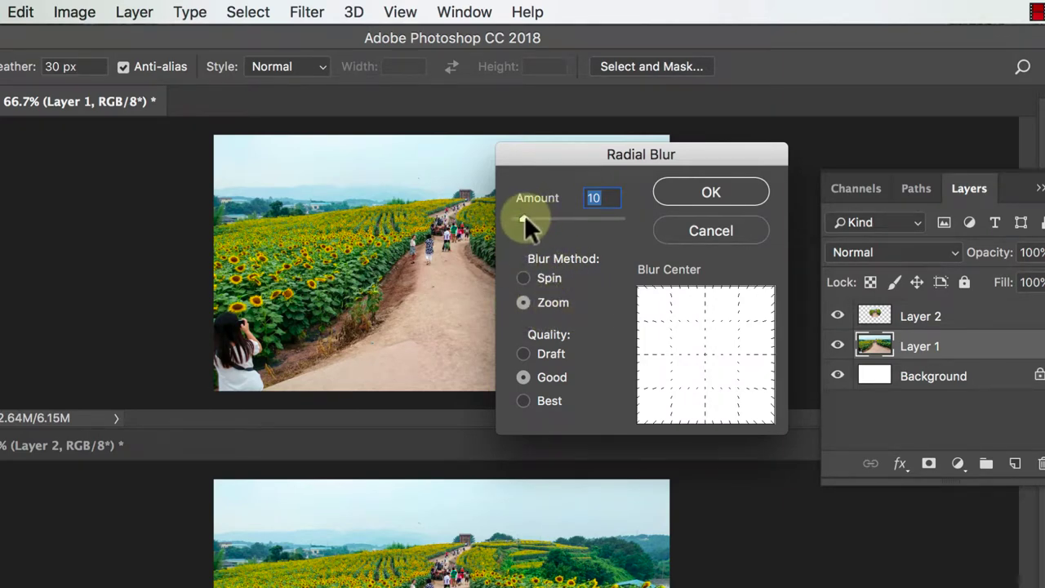
pyautogui.moveTo(525, 215); pyautogui.dragTo(649, 216)
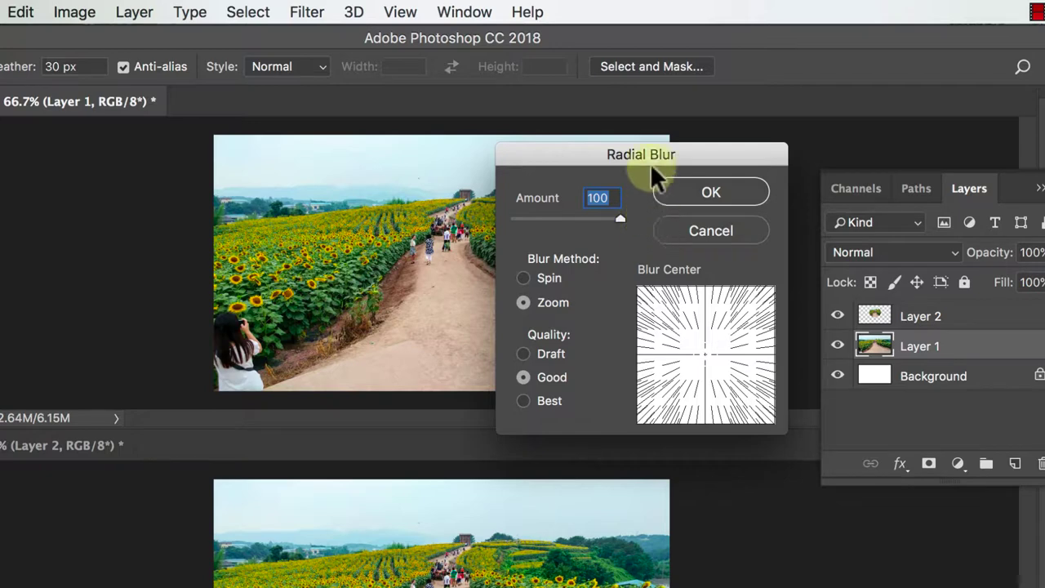
pyautogui.moveTo(660, 163); pyautogui.dragTo(861, 123)
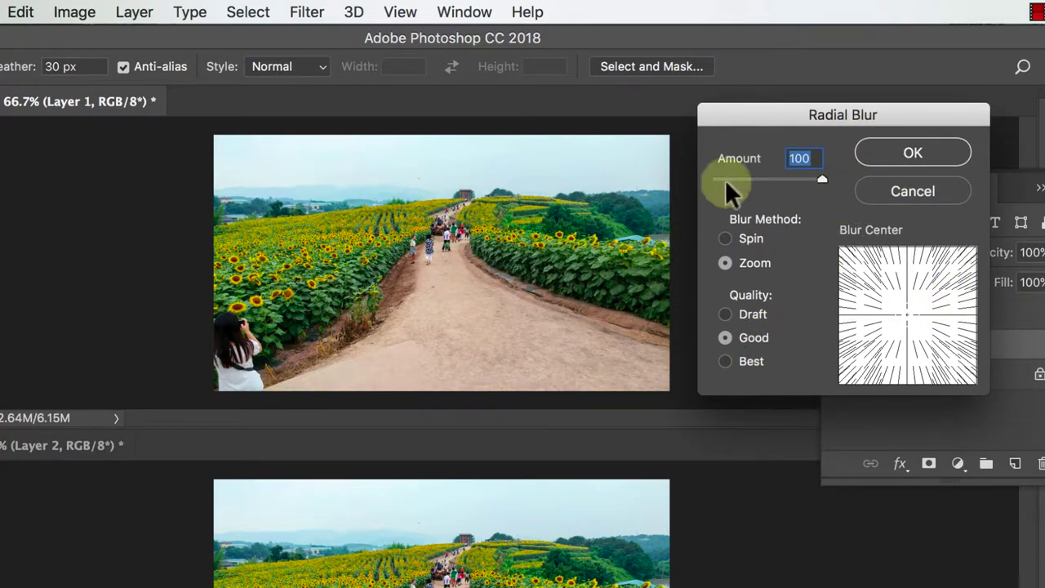
pyautogui.click(911, 147)
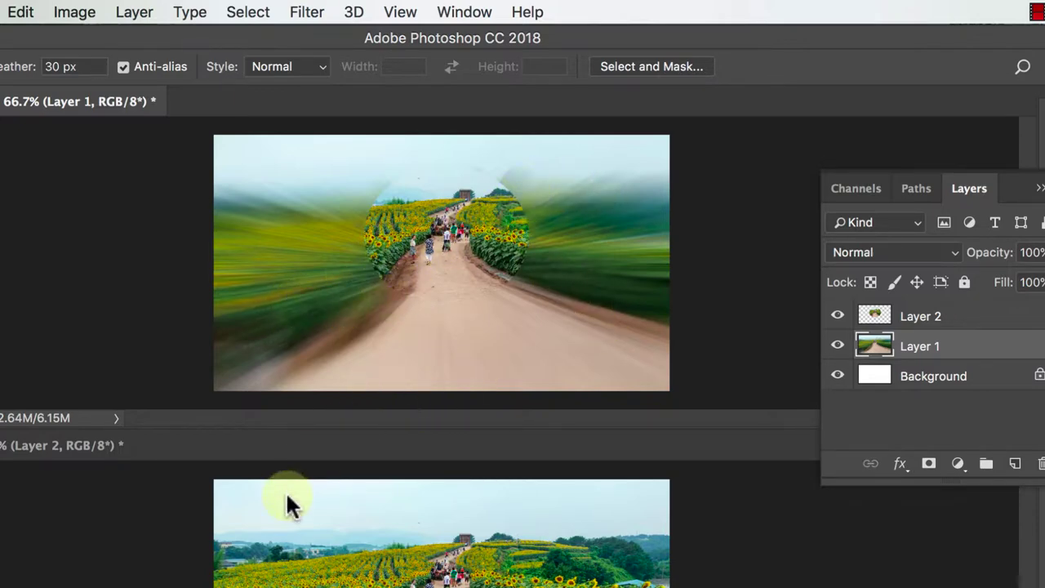
# Make the lower document active, select its Layer 1, and open the Filter menu.
pyautogui.click(441, 564)
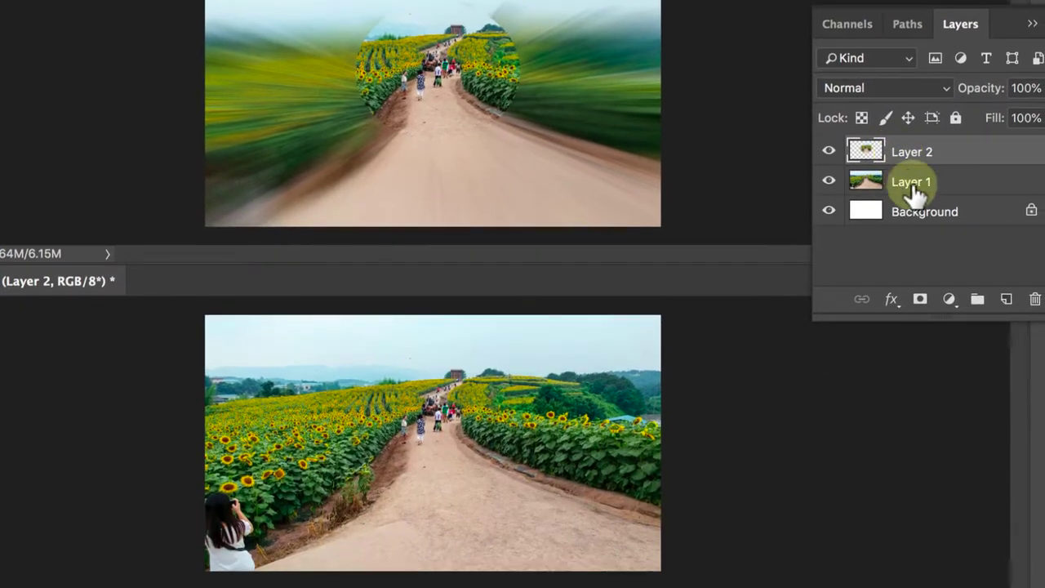
pyautogui.click(901, 193)
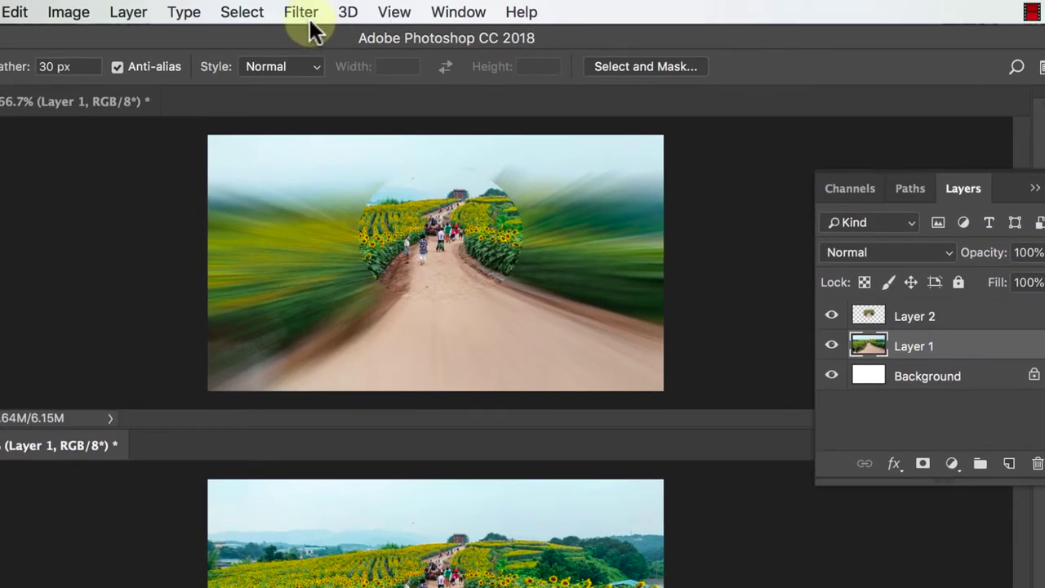
pyautogui.click(302, 13)
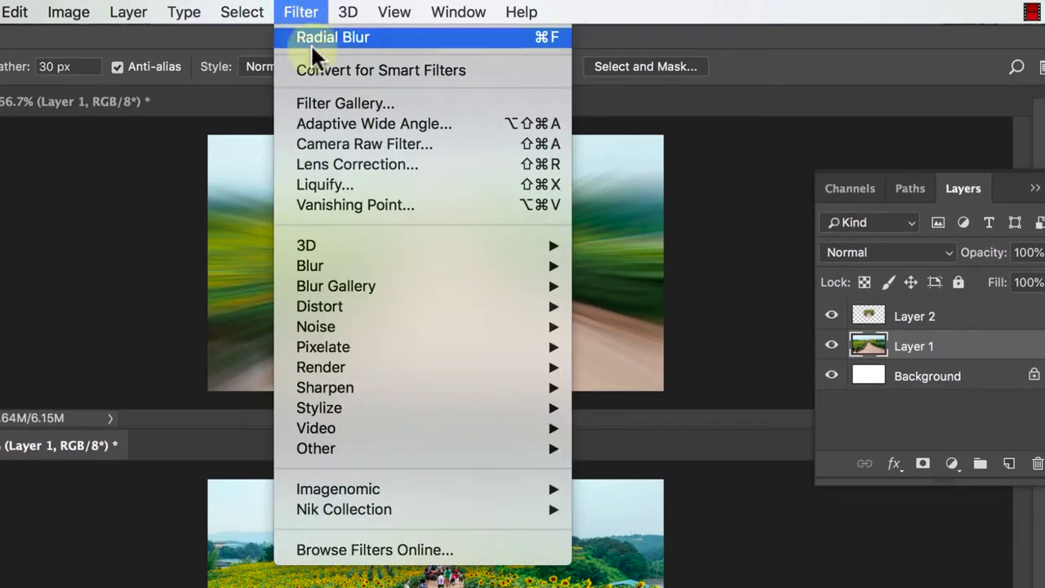
pyautogui.moveTo(311, 265)
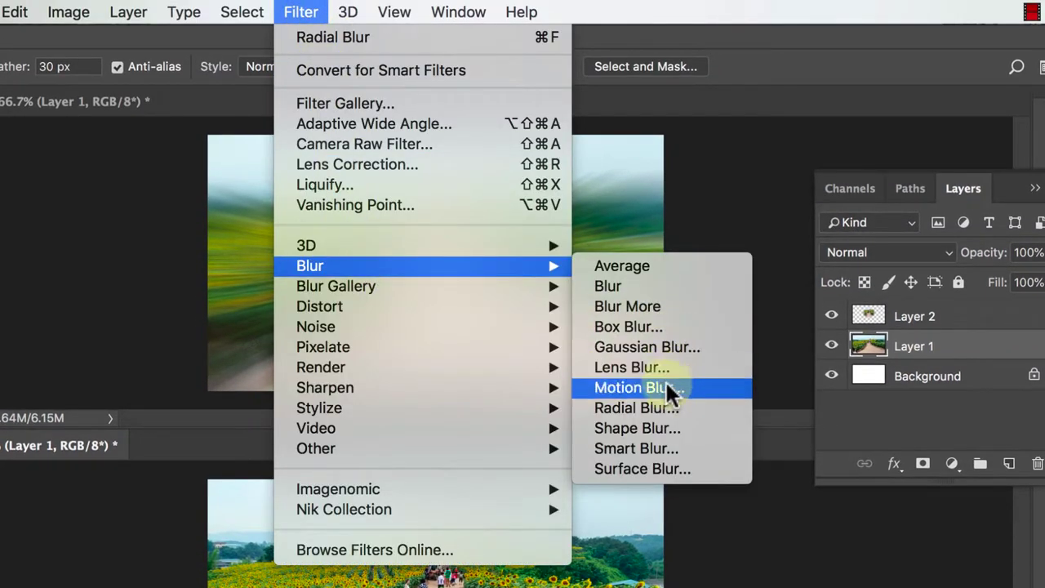
# Apply a Zoom Radial Blur at amount 100 to the second photo's Layer 1.
pyautogui.click(663, 406)
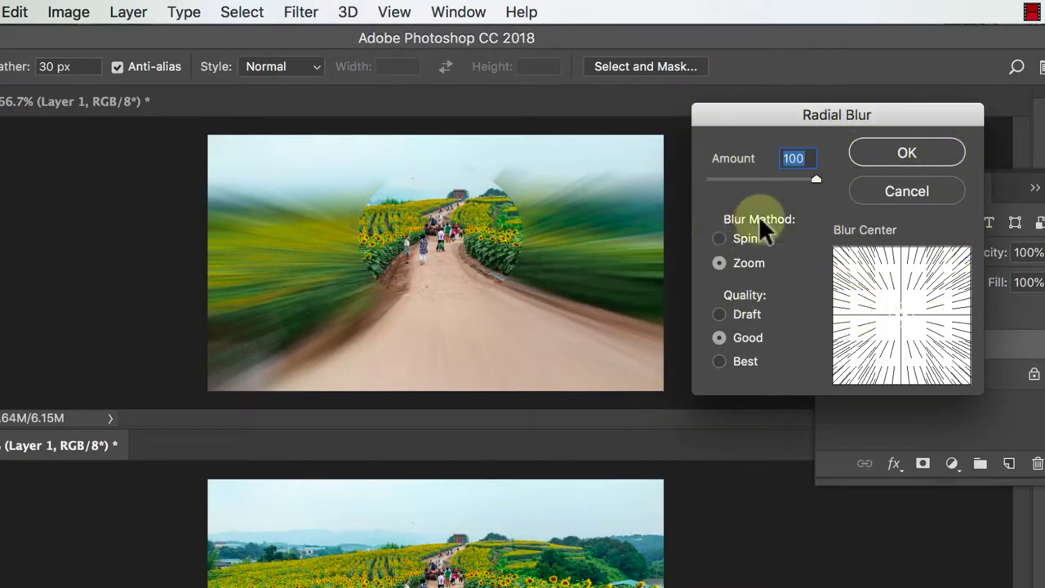
pyautogui.click(922, 153)
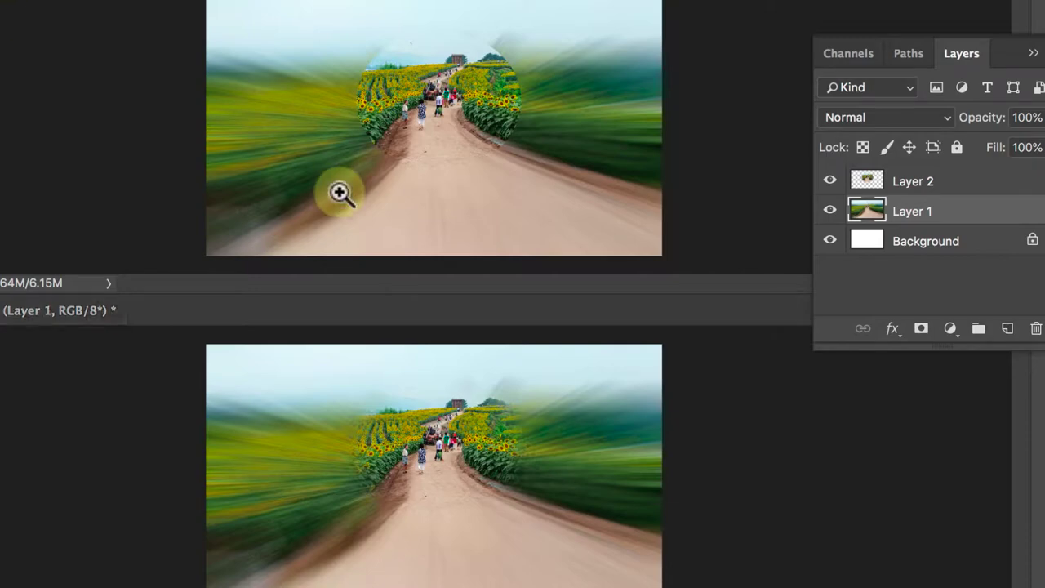
# Zoom in on the road centre and toggle blurred Layer 1 off to inspect the sharp oval.
pyautogui.click(439, 115)
pyautogui.click(383, 164)
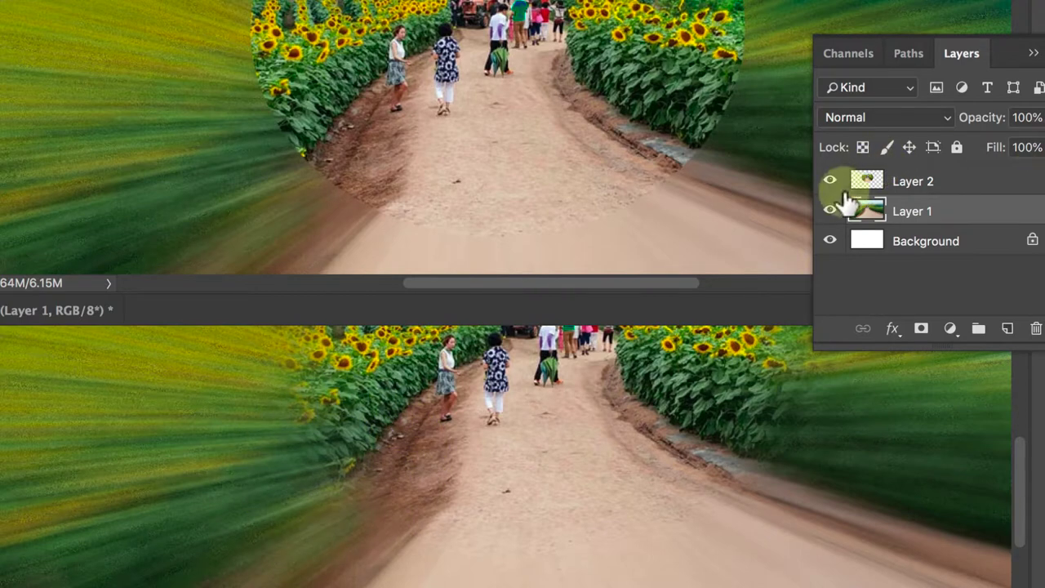
pyautogui.click(829, 211)
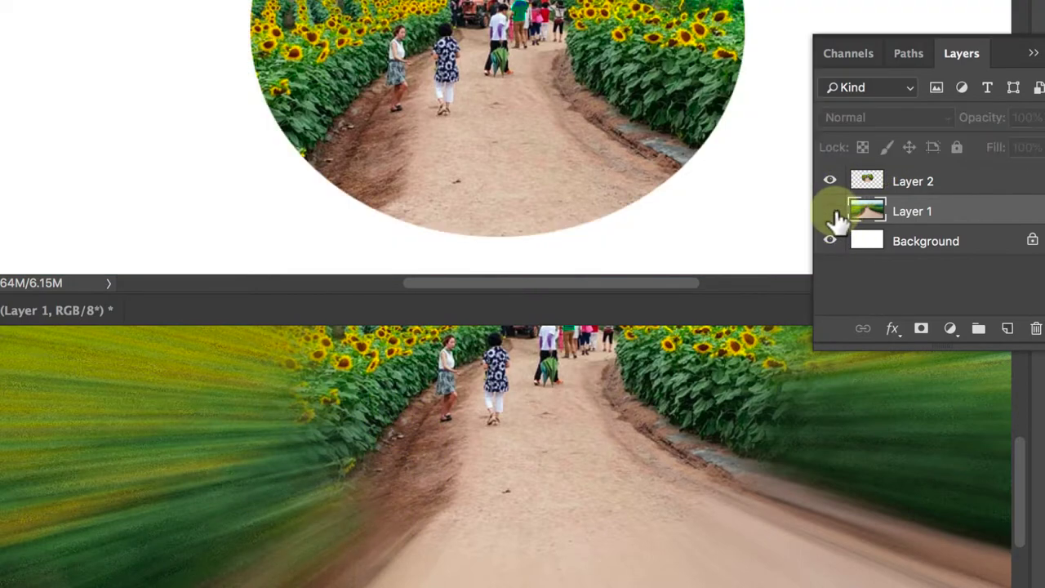
pyautogui.click(829, 211)
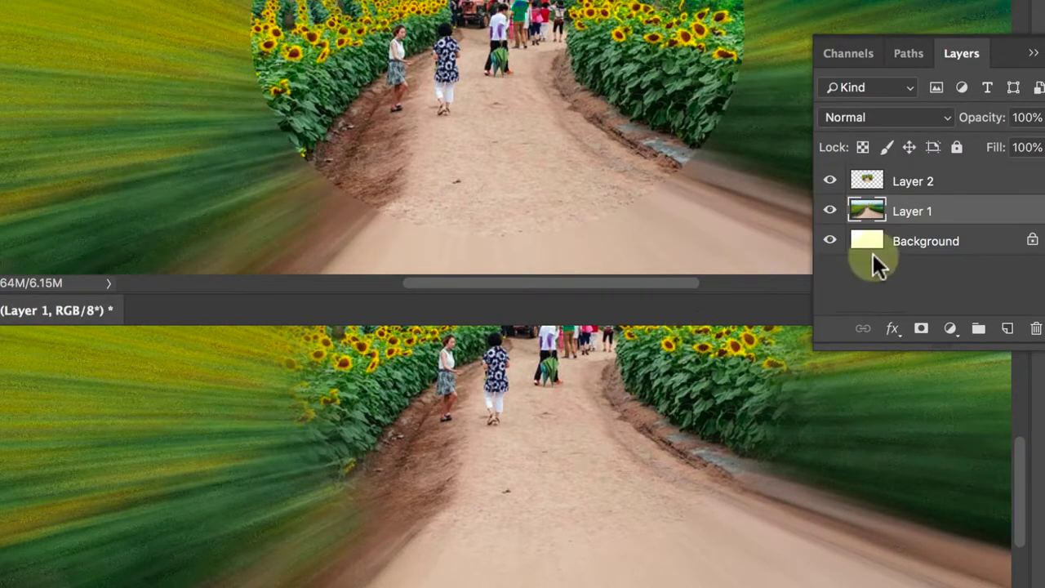
pyautogui.click(831, 212)
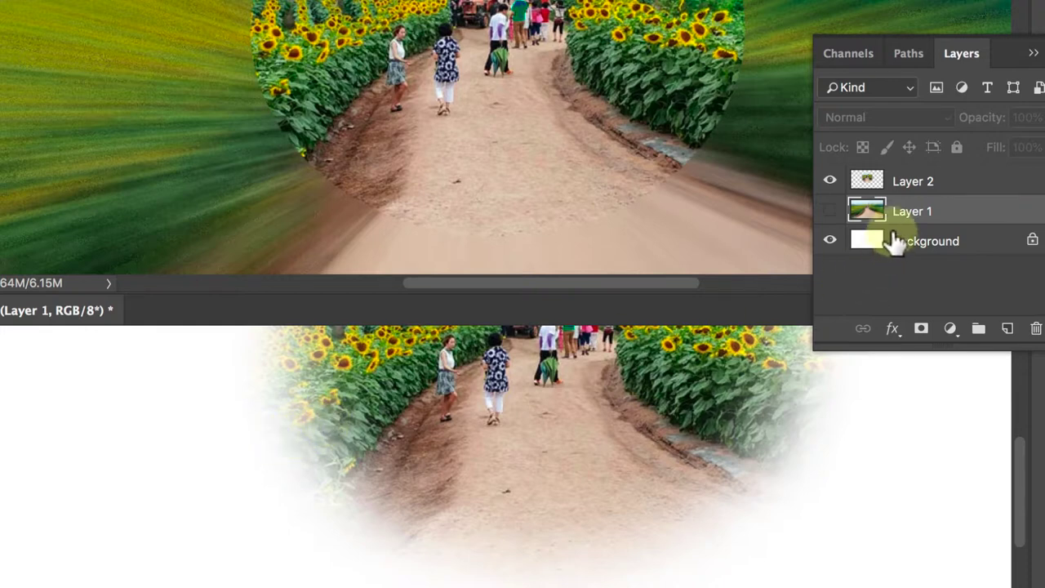
# Restore the white Background and blurred Layer 1 around the circle in the top document.
pyautogui.click(830, 242)
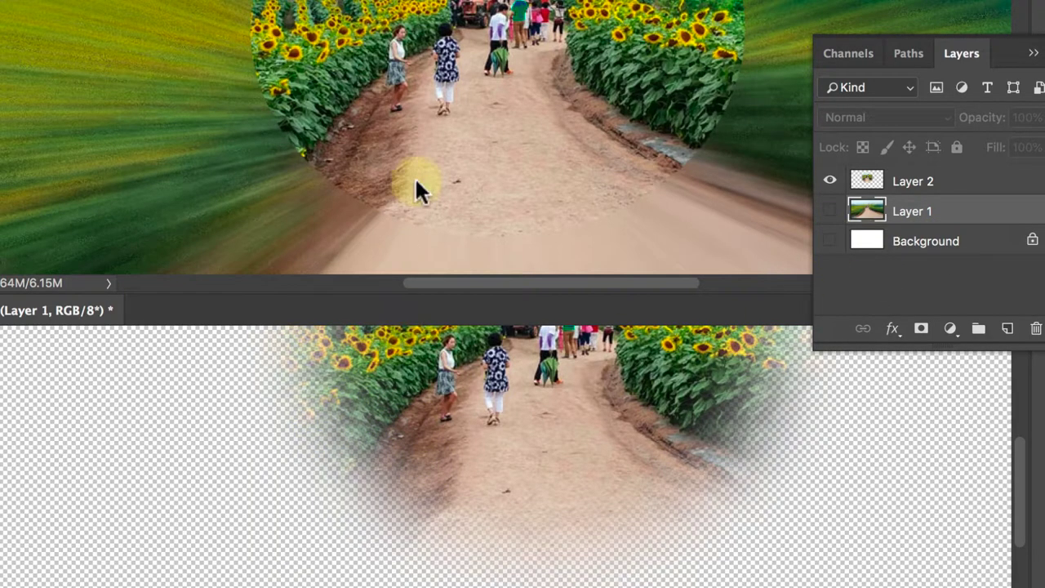
pyautogui.click(829, 211)
pyautogui.click(831, 241)
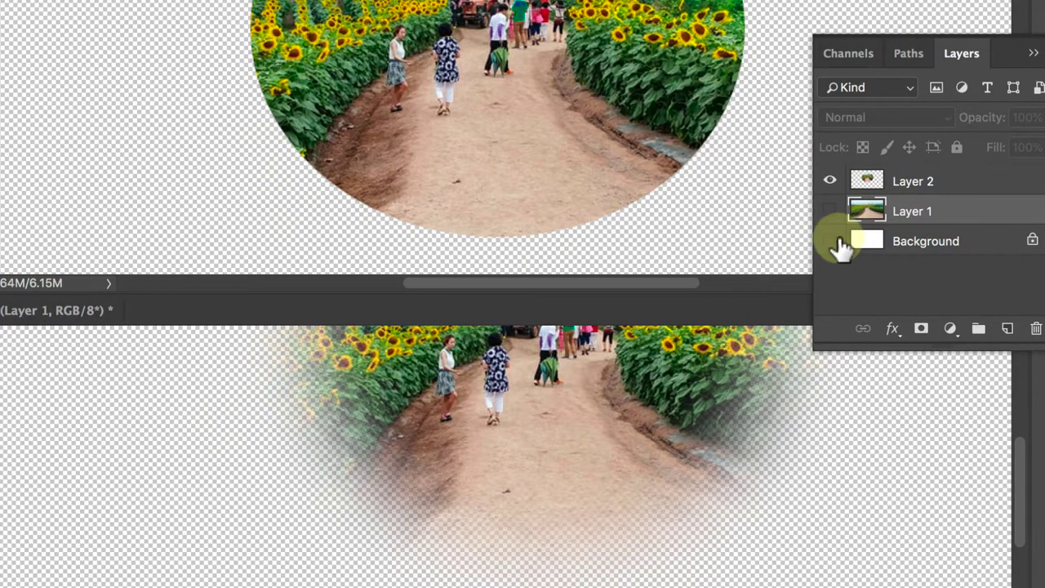
pyautogui.click(829, 241)
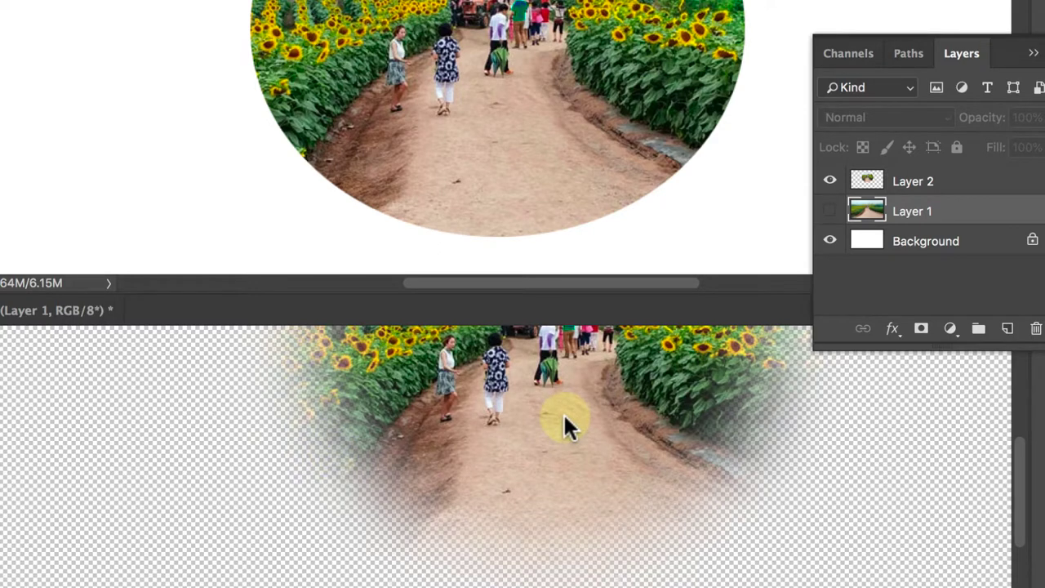
pyautogui.click(830, 210)
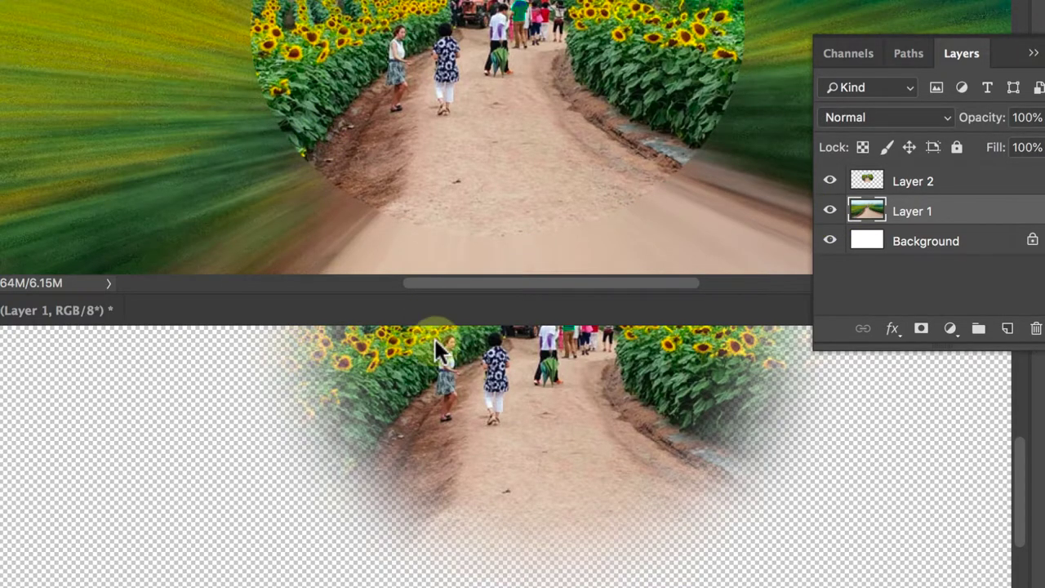
# Show Layer 1 in the bottom document and fit it on screen.
pyautogui.click(434, 337)
pyautogui.click(823, 212)
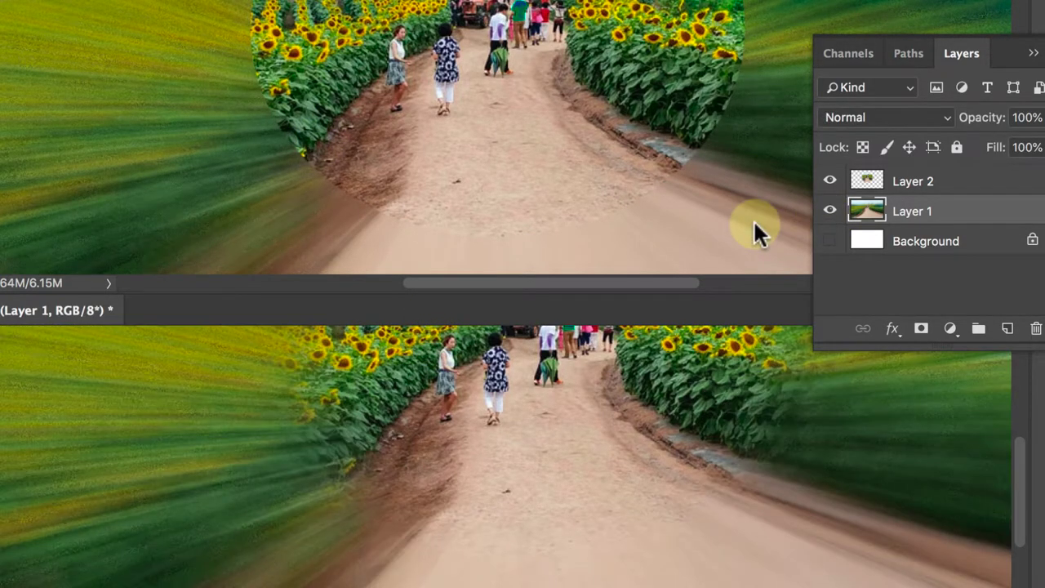
pyautogui.hotkey('ctrl', '0')
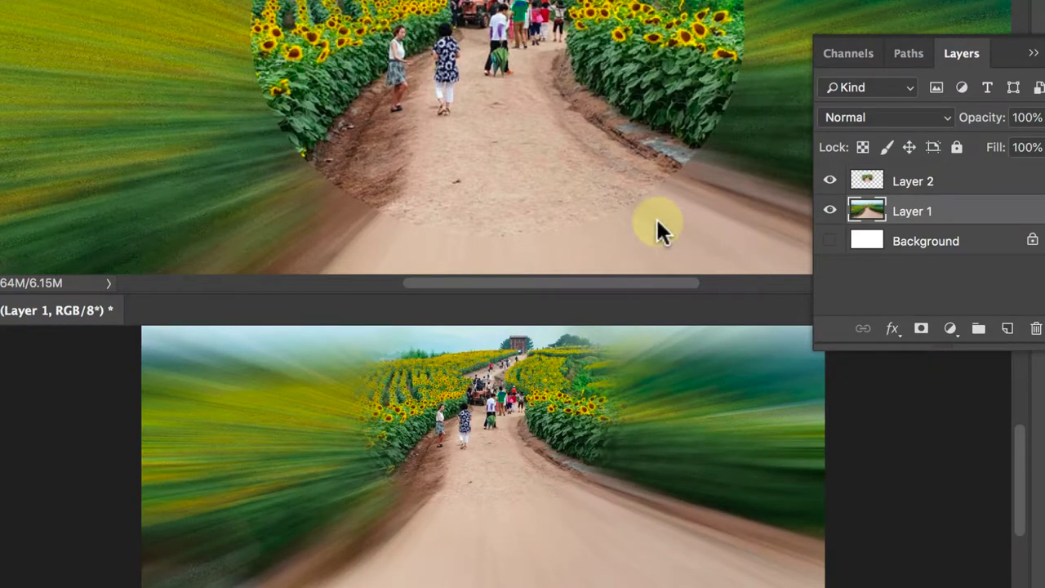
# Zoom out to view the whole top image and select Layer 2, the sharp circle copy.
pyautogui.keyDown('alt'); pyautogui.click(693, 205); pyautogui.keyUp('alt')
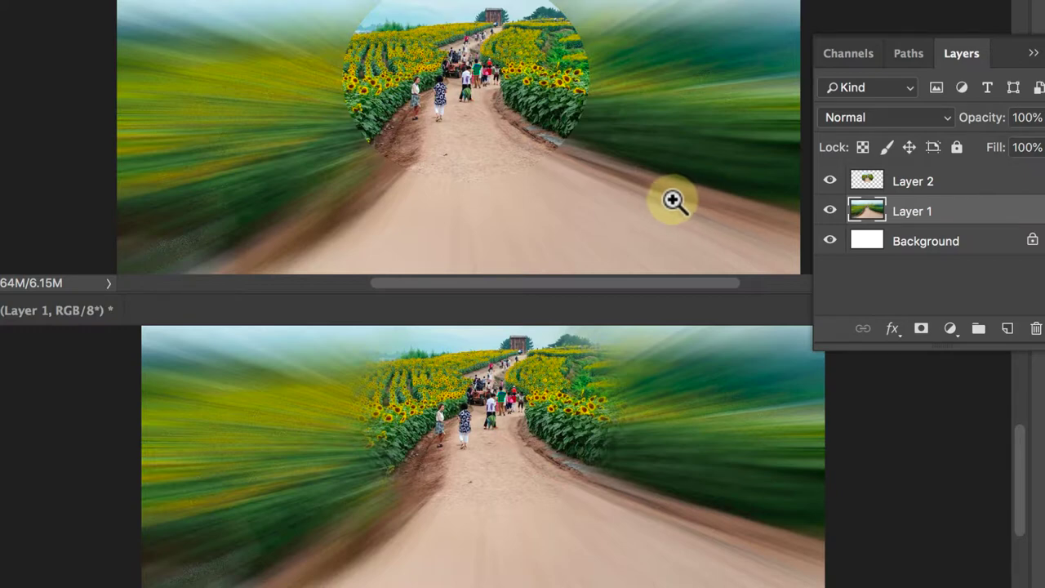
pyautogui.scroll(3, 531, 141)
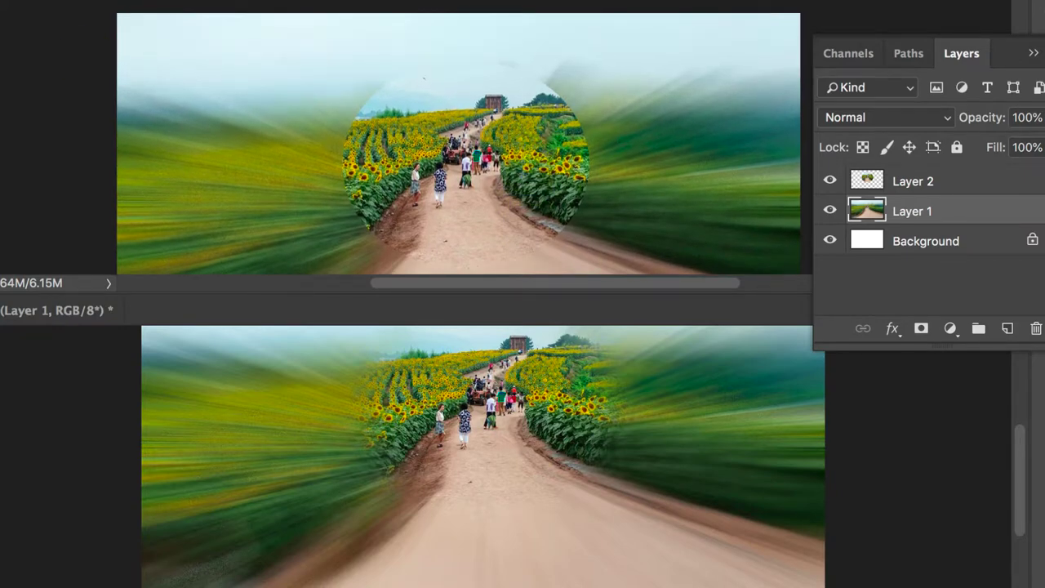
pyautogui.hotkey('alt', ']')
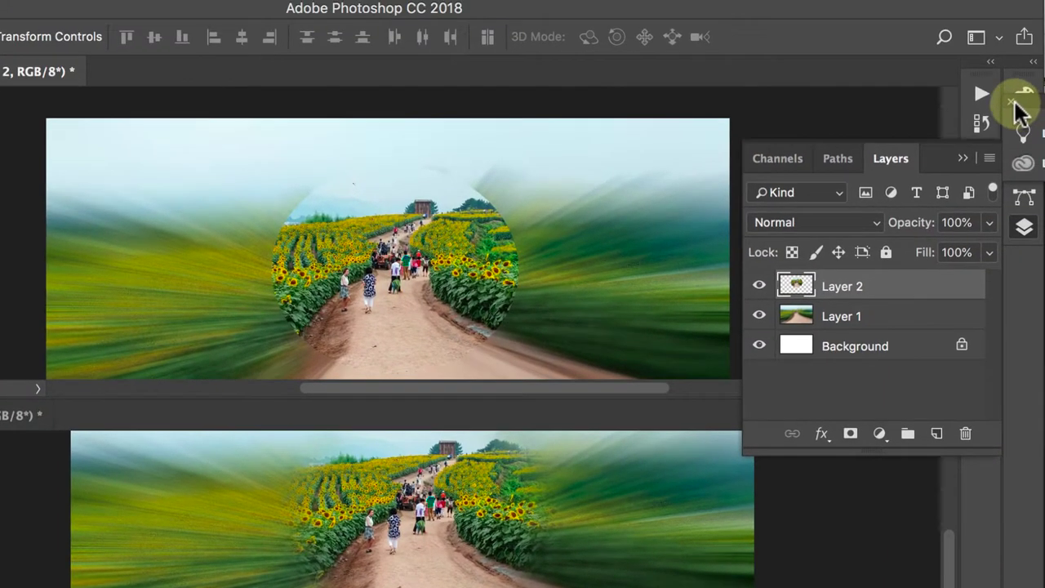
# Revert the top document to the Untitled-3 copy History snapshot, the original unblurred photo.
pyautogui.click(984, 121)
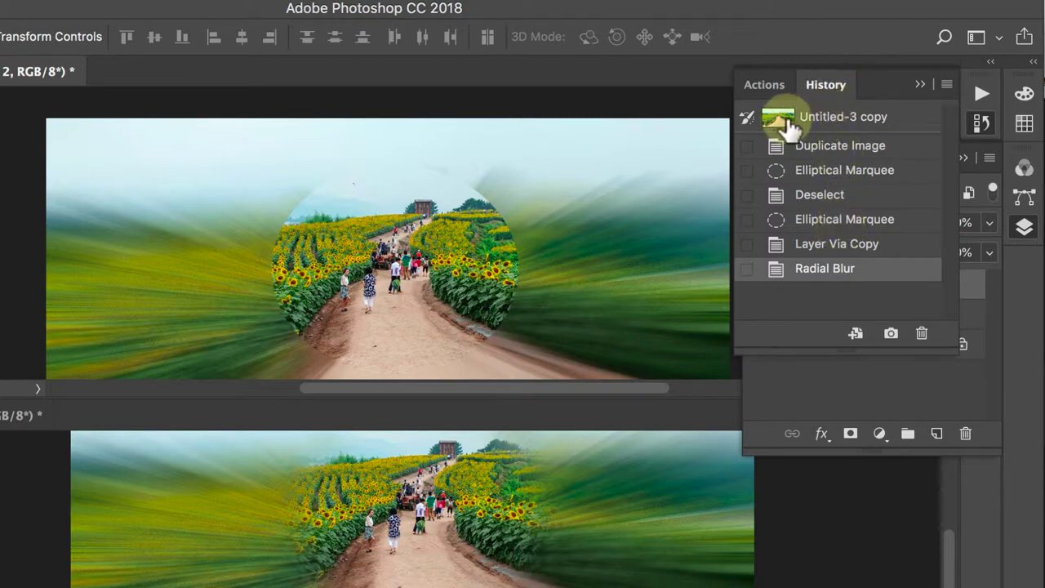
pyautogui.click(832, 120)
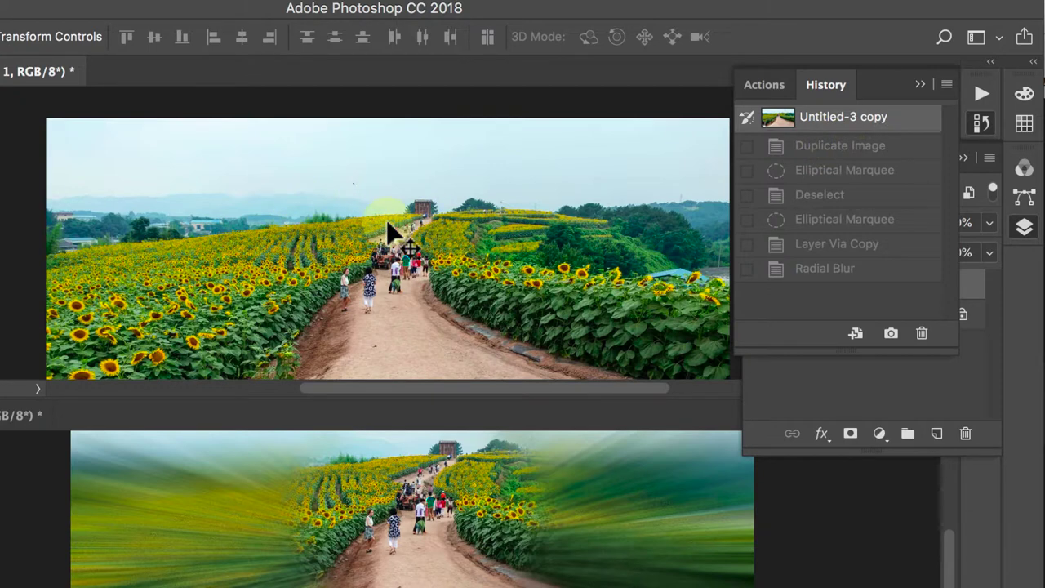
pyautogui.click(915, 85)
pyautogui.click(2, 78)
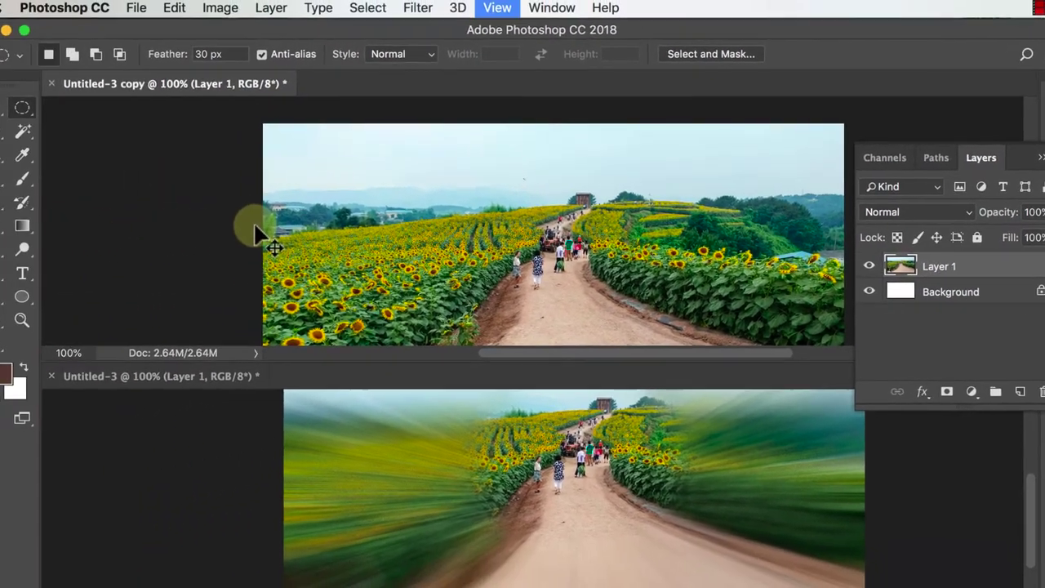
# Copy a 30 px-feathered ellipse around the road's far end to Layer 2, then reselect Layer 1.
pyautogui.press('super+minus')
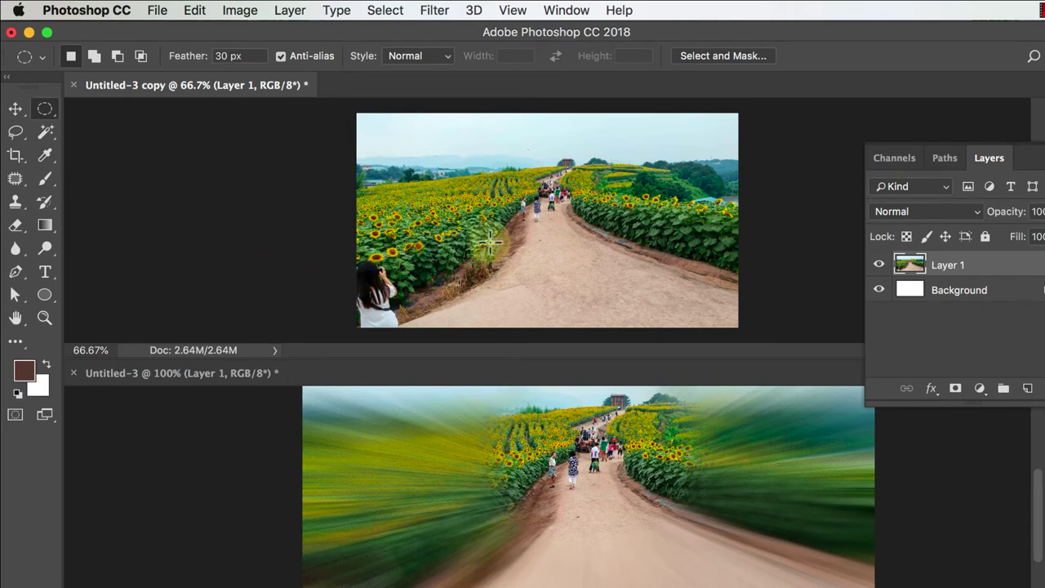
pyautogui.moveTo(497, 166); pyautogui.dragTo(605, 238)
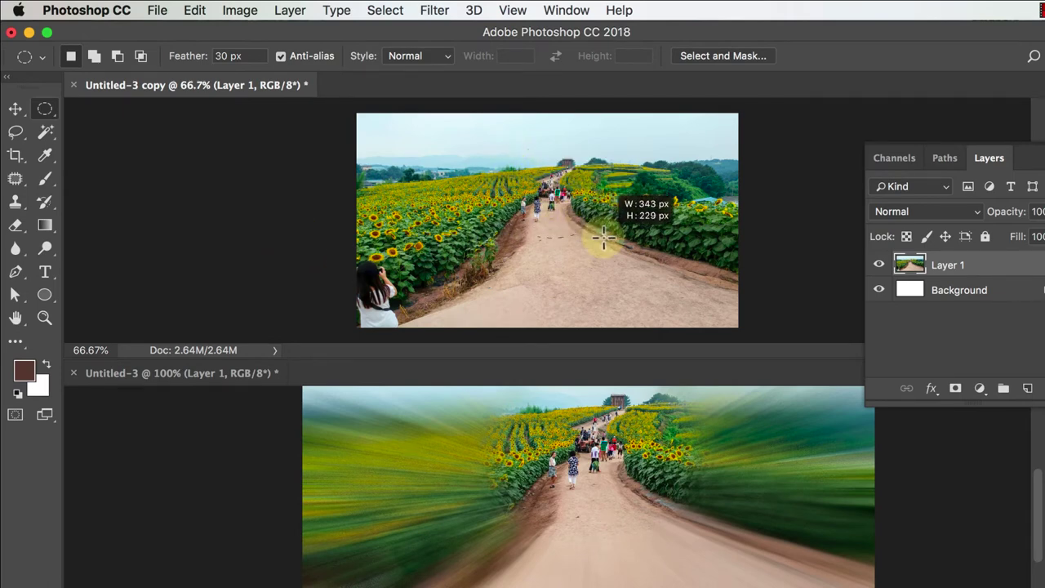
pyautogui.moveTo(495, 158)
pyautogui.mouseDown()
pyautogui.moveTo(619, 226)
pyautogui.moveTo(613, 217)
pyautogui.mouseUp()
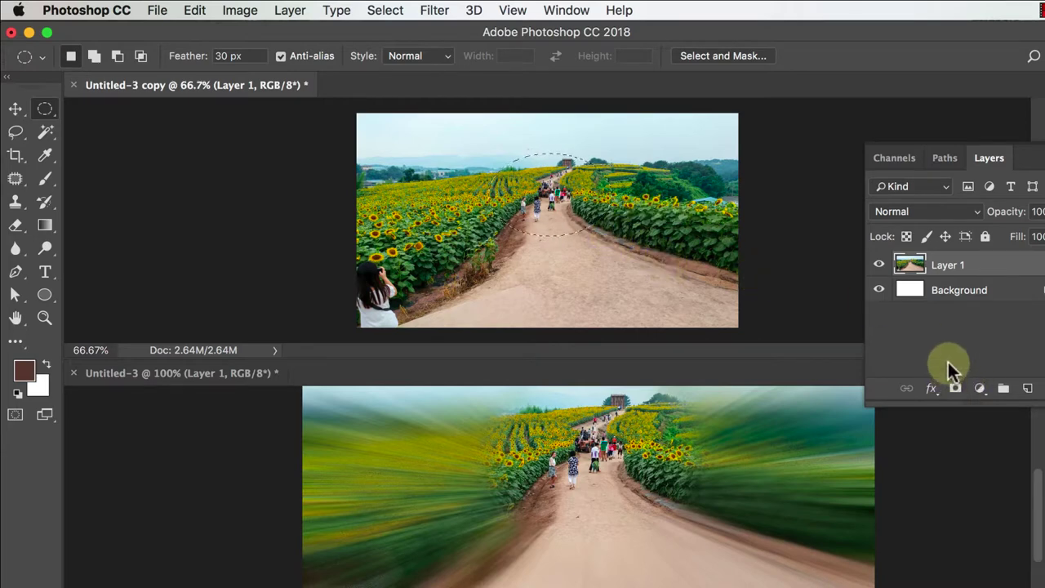
pyautogui.hotkey('ctrl', 'j')
pyautogui.click(950, 294)
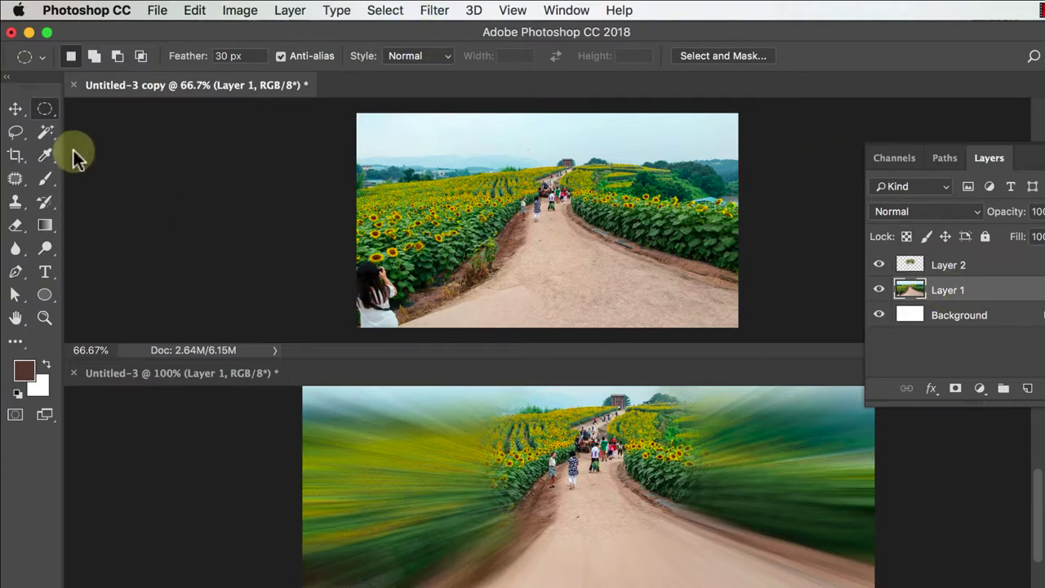
pyautogui.press('super+r')
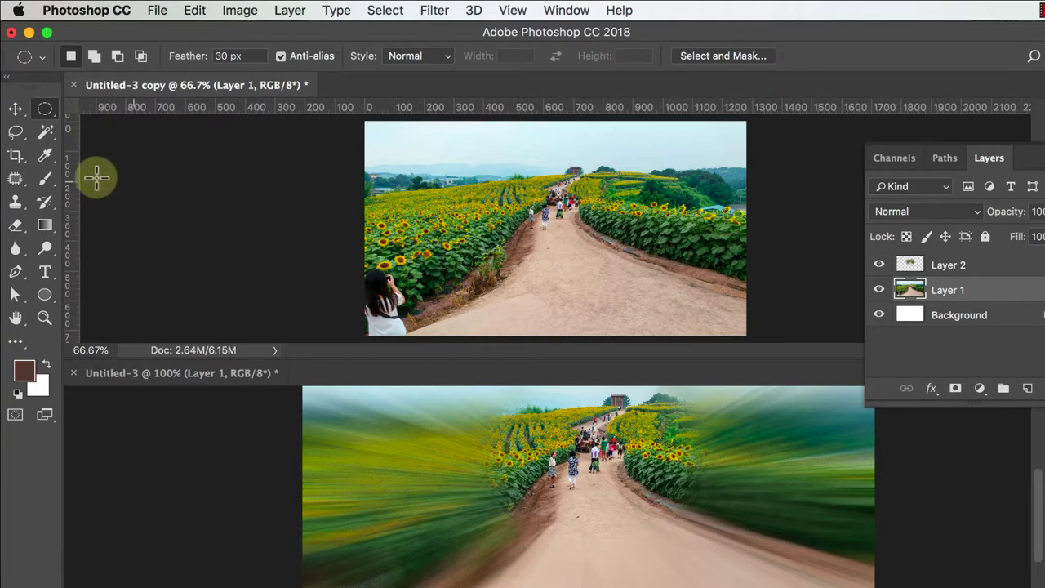
# Drag vertical and horizontal guides from the rulers to cross at the road's vanishing point.
pyautogui.moveTo(71, 167); pyautogui.dragTo(556, 232)
pyautogui.moveTo(607, 107); pyautogui.dragTo(602, 228)
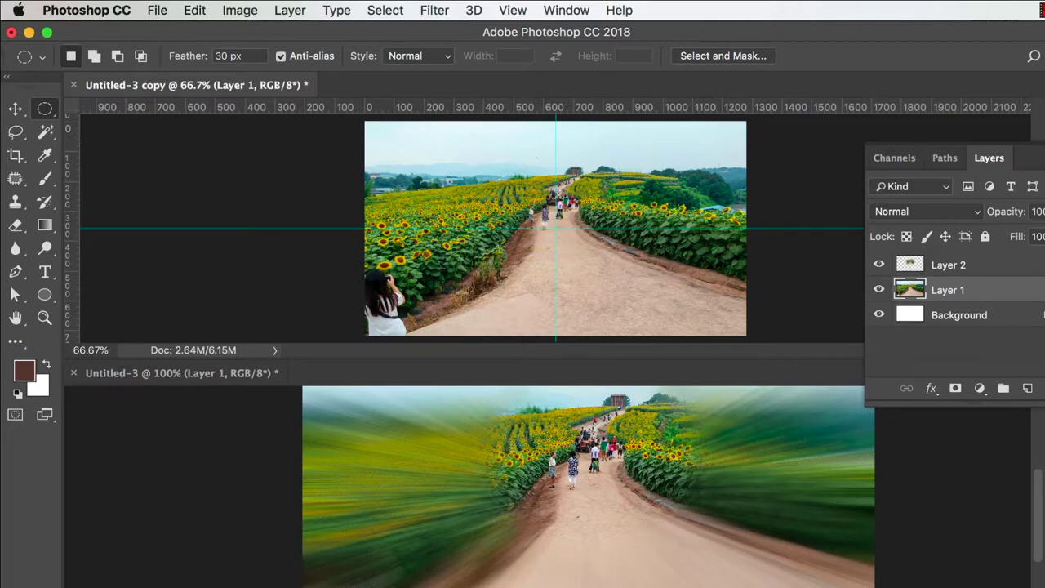
pyautogui.click(583, 475)
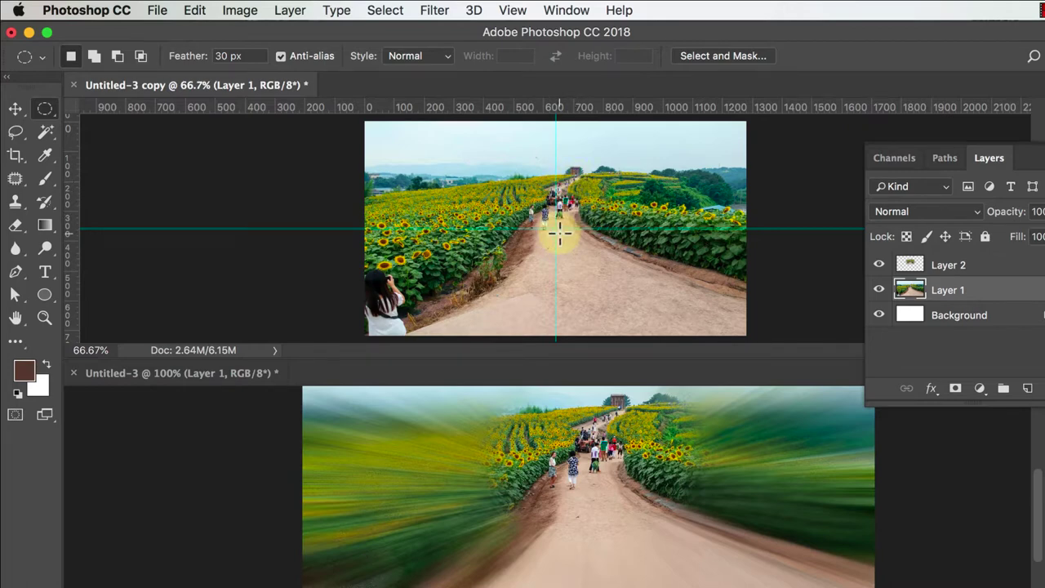
# Apply an Amount 100 Zoom Radial Blur to Layer 1, centred up at the guide crossing.
pyautogui.click(433, 11)
pyautogui.moveTo(458, 223)
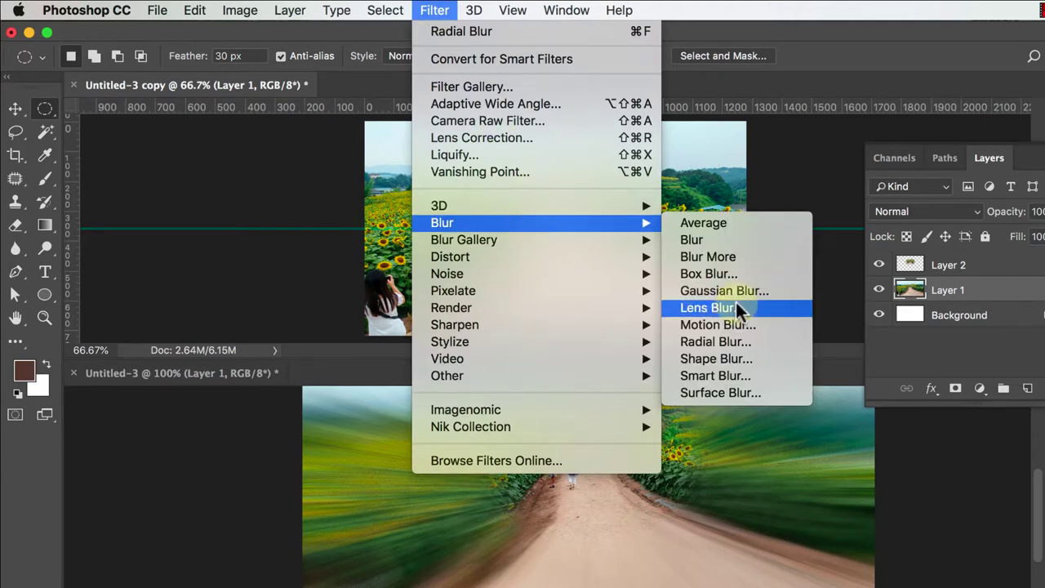
pyautogui.click(747, 340)
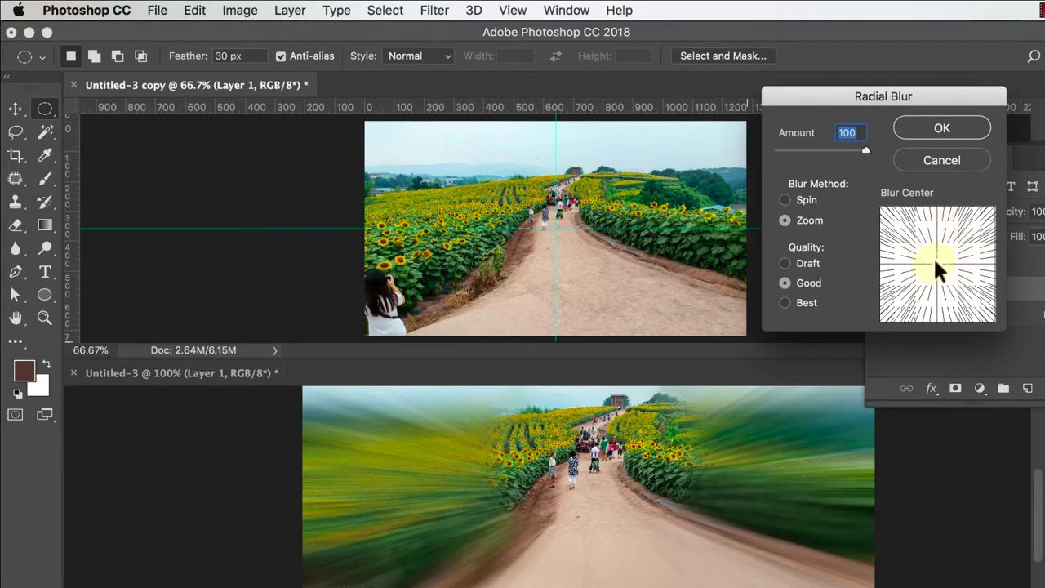
pyautogui.moveTo(935, 256); pyautogui.dragTo(935, 241)
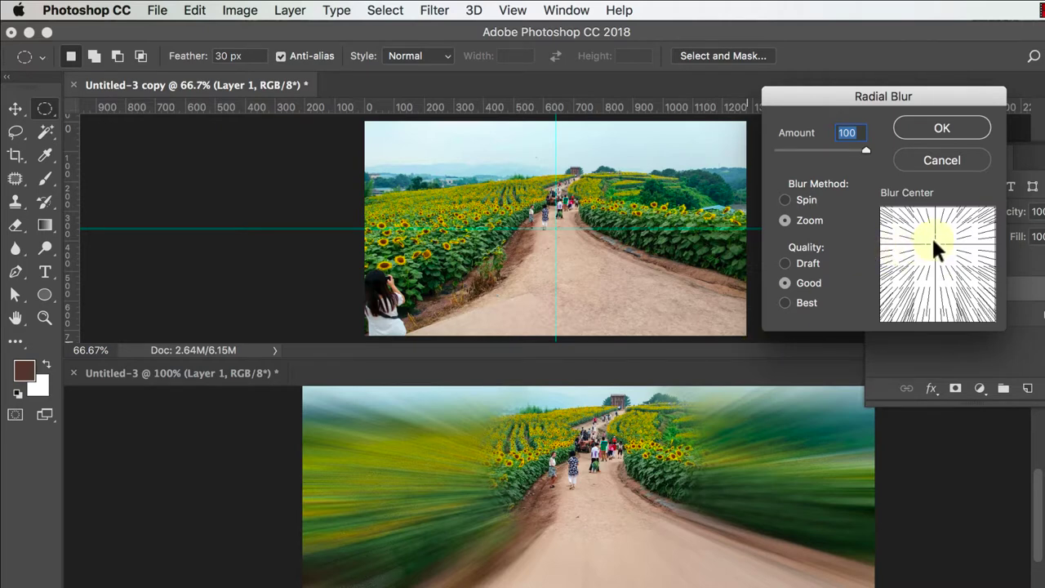
pyautogui.click(939, 130)
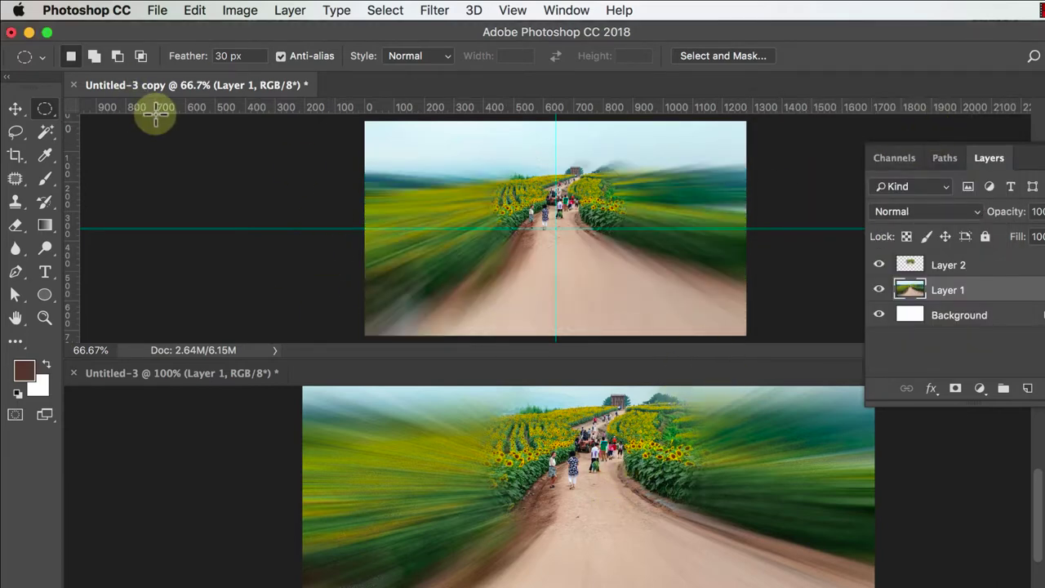
# Hide rulers and guides, checking the blurred road at 100% and zoomed out.
pyautogui.hotkey('ctrl', 'r')
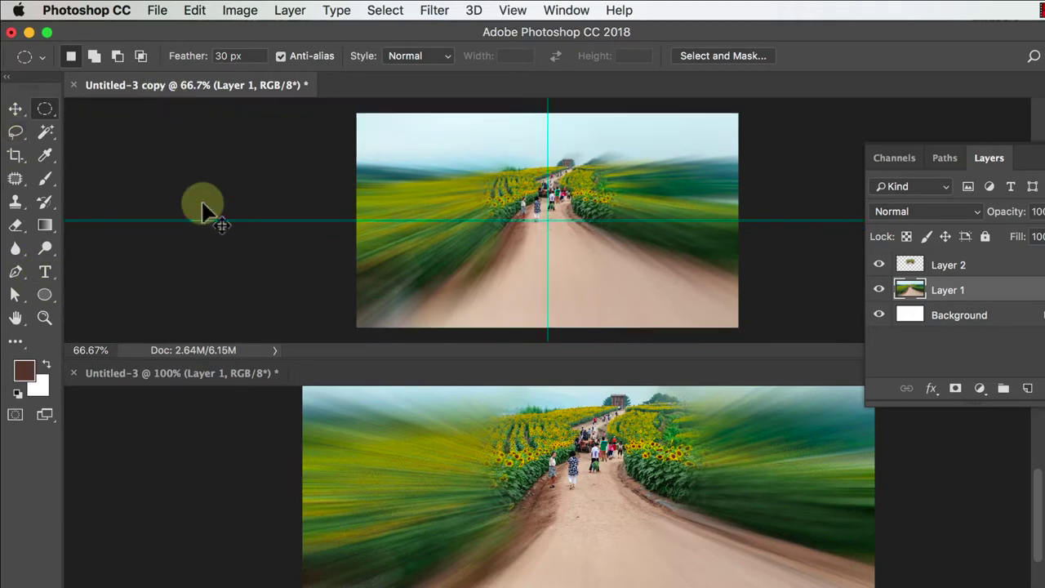
pyautogui.hotkey('ctrl', '1')
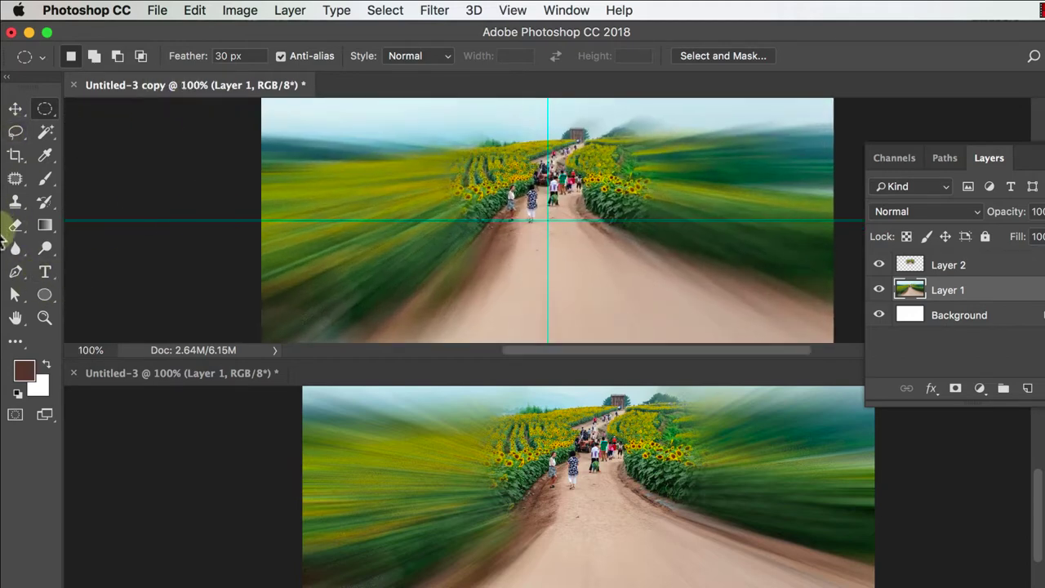
pyautogui.click(44, 317)
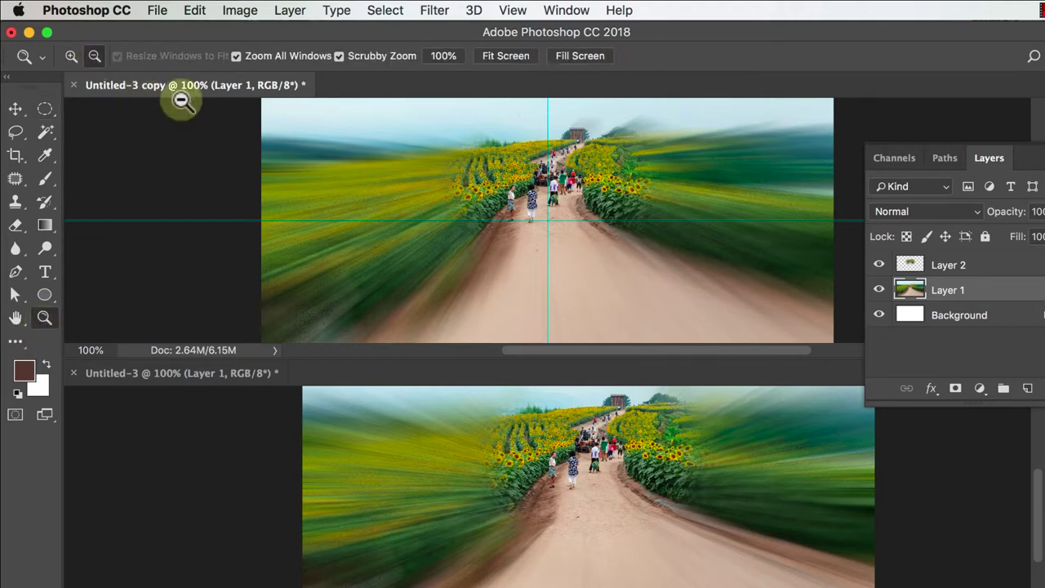
pyautogui.keyDown('alt'); pyautogui.click(464, 218); pyautogui.keyUp('alt')
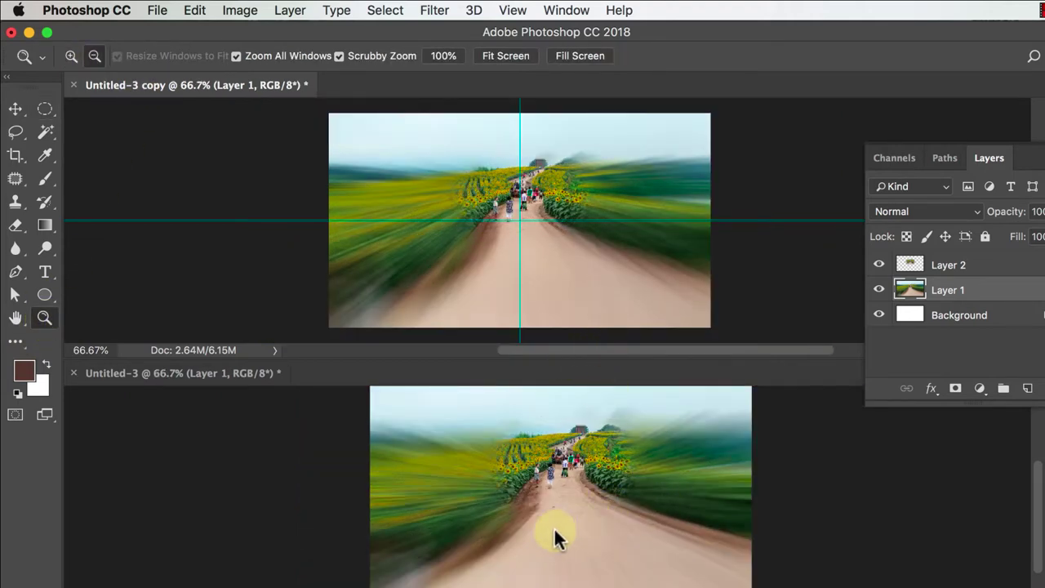
pyautogui.hotkey('ctrl', ';')
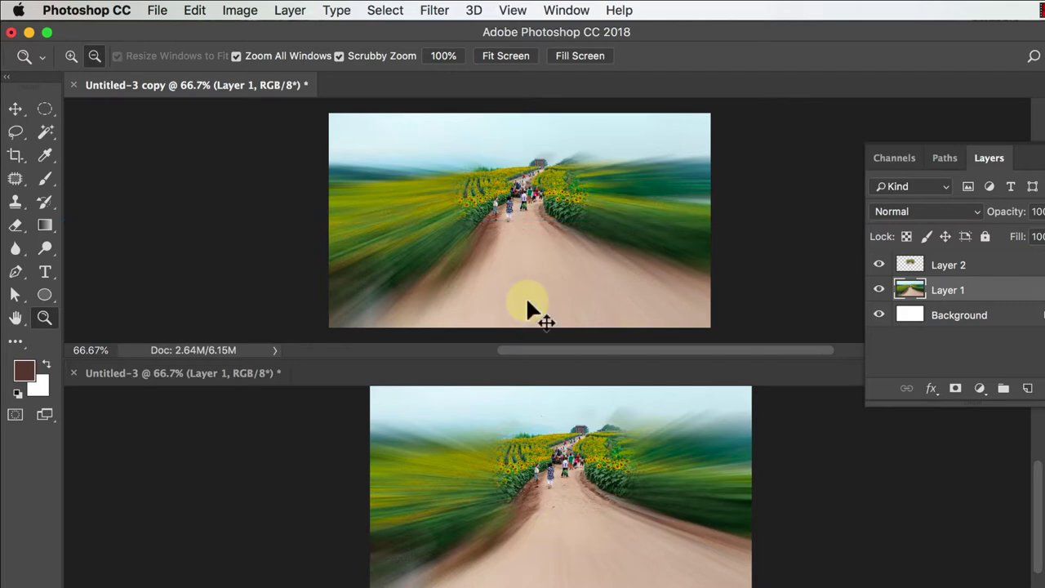